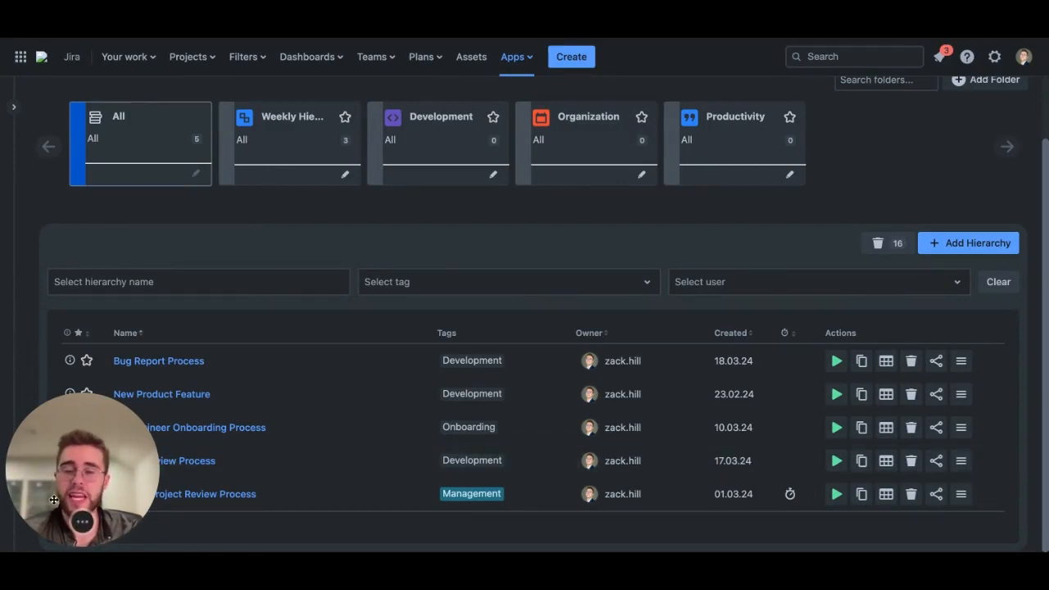
pyautogui.moveTo(90, 481); pyautogui.dragTo(141, 307)
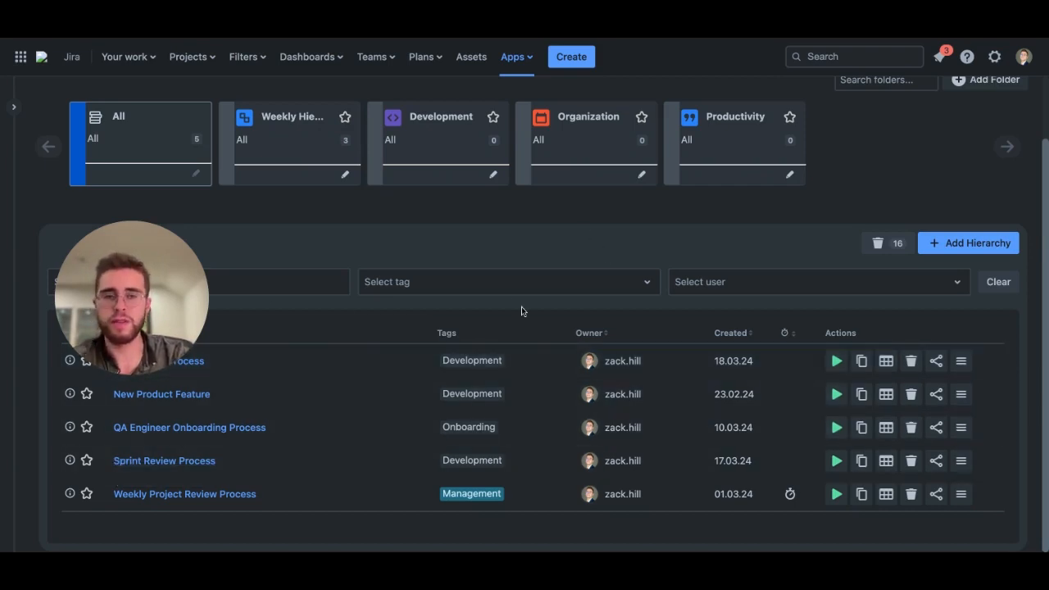
# Step: Open the Create preinstalled hierarchies dialog, browse the Departments list, and close the dialog without creating anything
pyautogui.scroll(2, 897, 160)
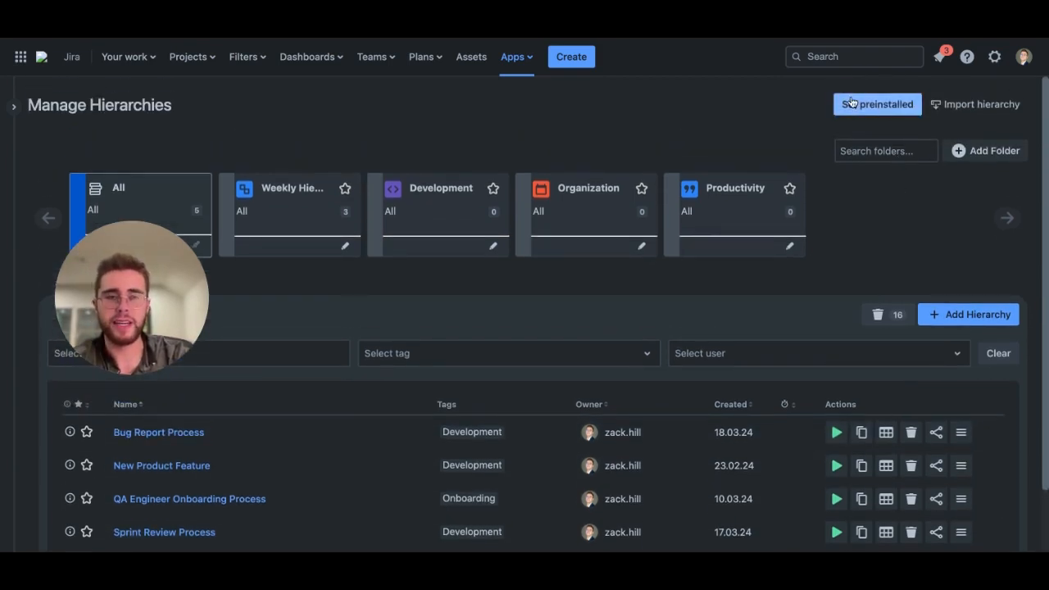
pyautogui.click(890, 104)
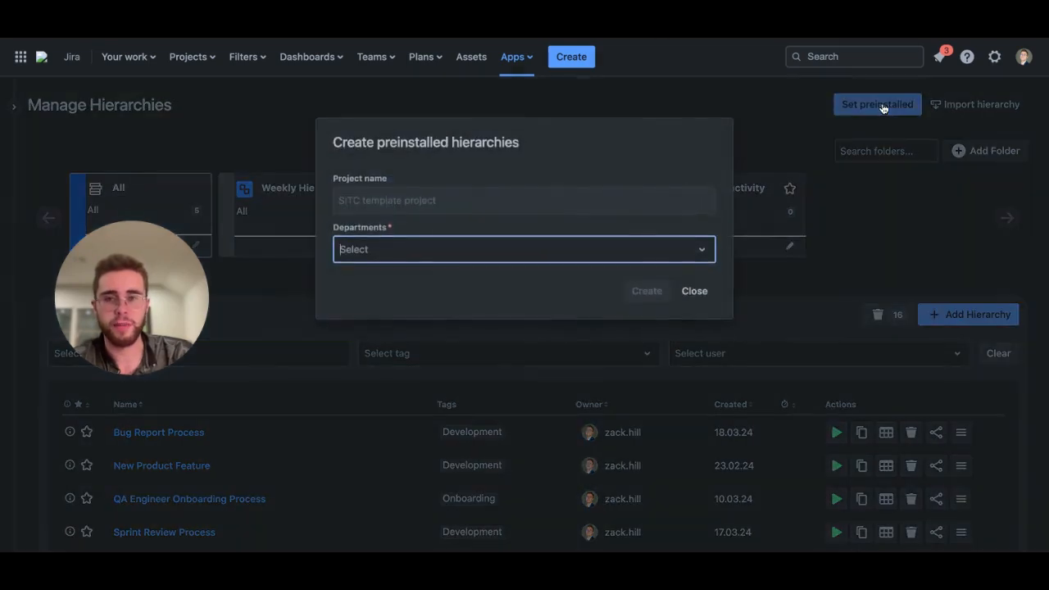
pyautogui.click(452, 252)
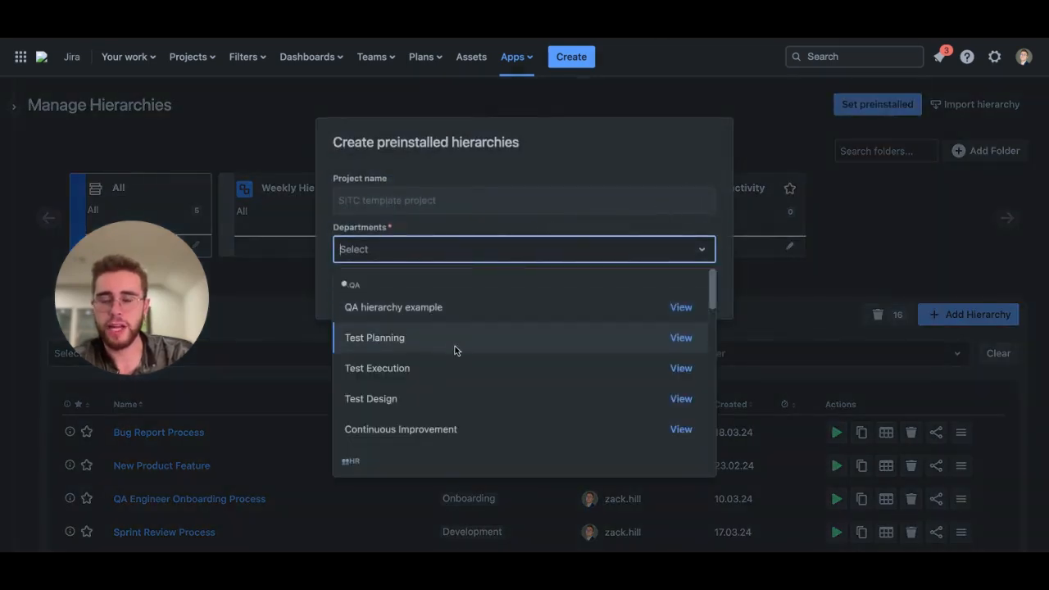
pyautogui.scroll(-4, 450, 409)
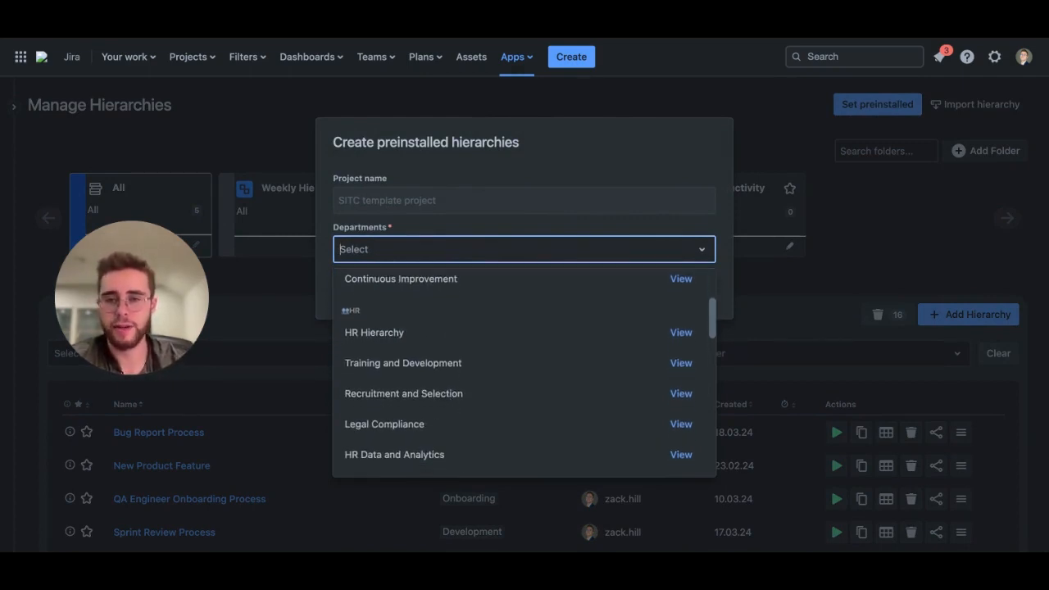
pyautogui.scroll(-8, 524, 373)
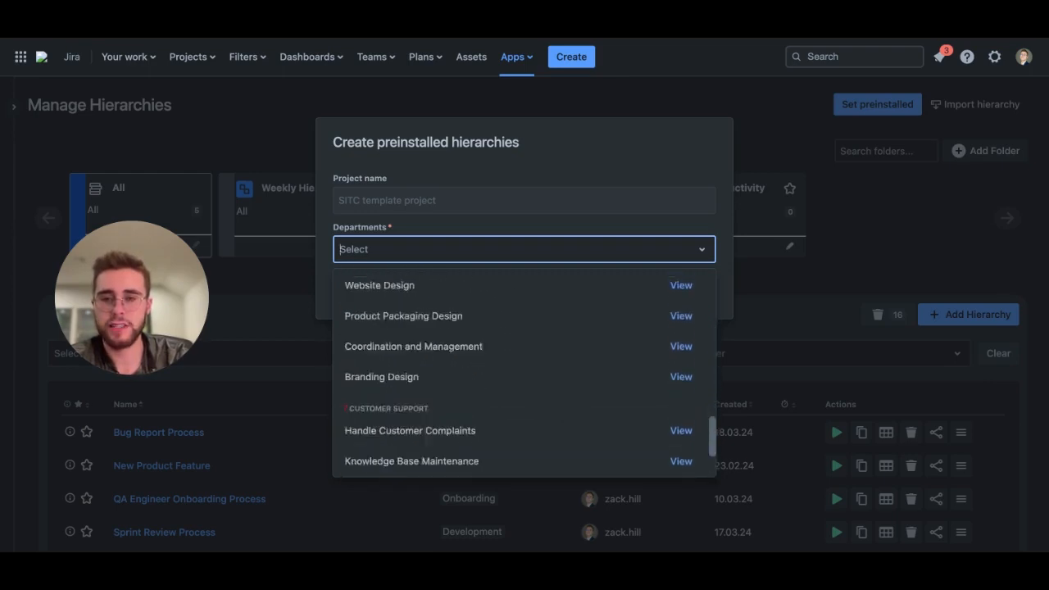
pyautogui.scroll(10, 524, 373)
pyautogui.click(637, 162)
pyautogui.click(693, 305)
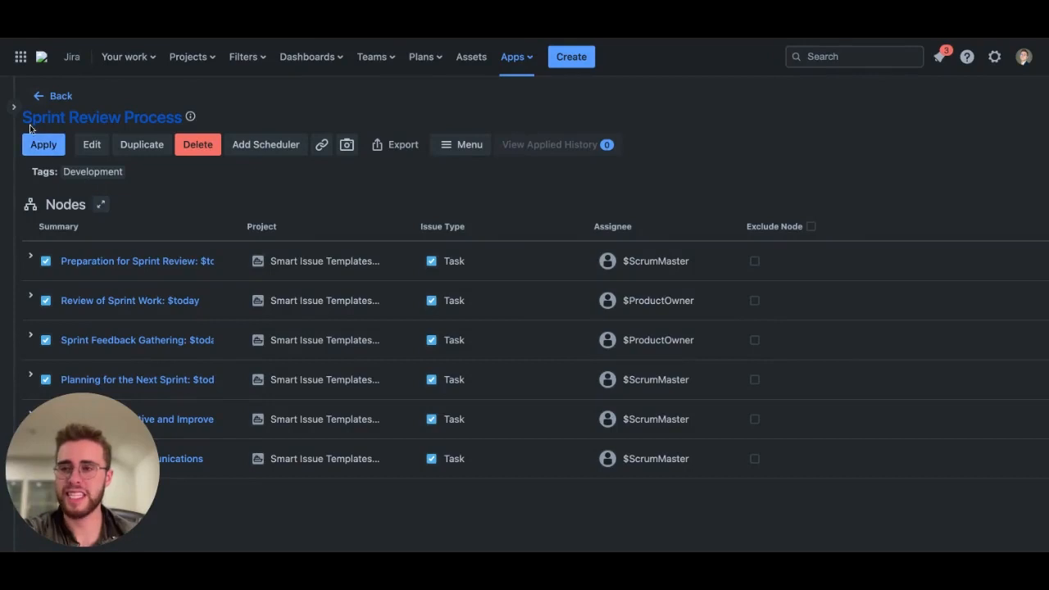
# Step: Expand the sidebar and the first three task nodes of Sprint Review Process to view their sub-tasks
pyautogui.moveTo(24, 126)
pyautogui.click(168, 107)
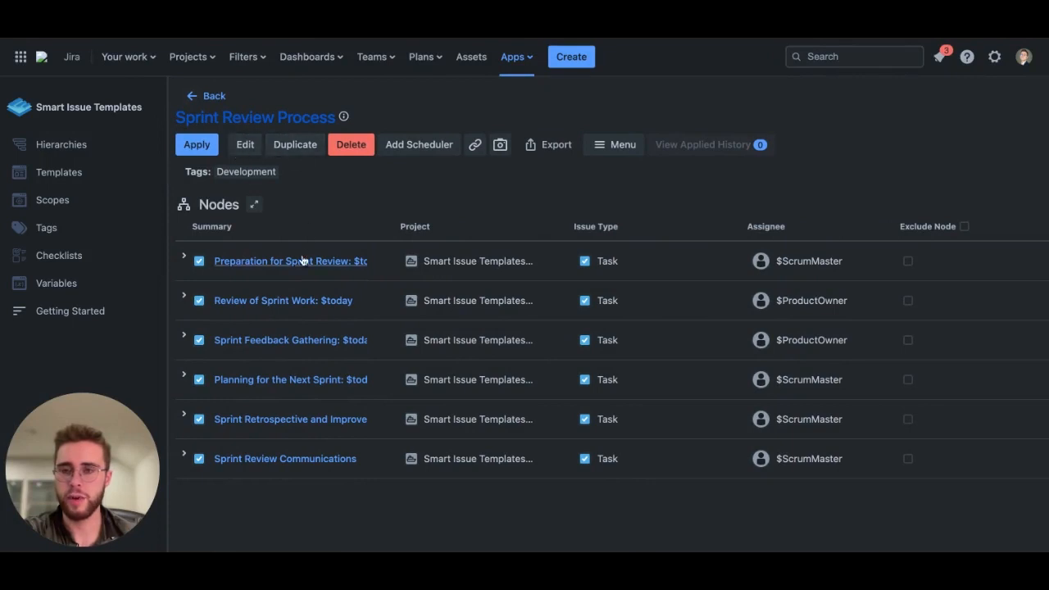
pyautogui.click(184, 257)
pyautogui.scroll(-2, 191, 293)
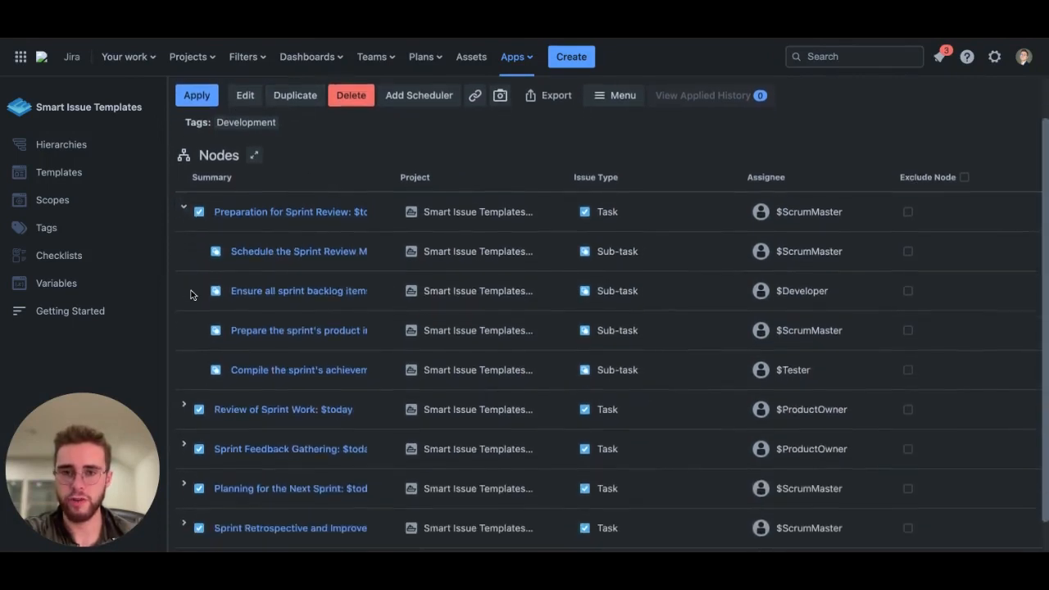
pyautogui.click(184, 370)
pyautogui.scroll(-3, 185, 373)
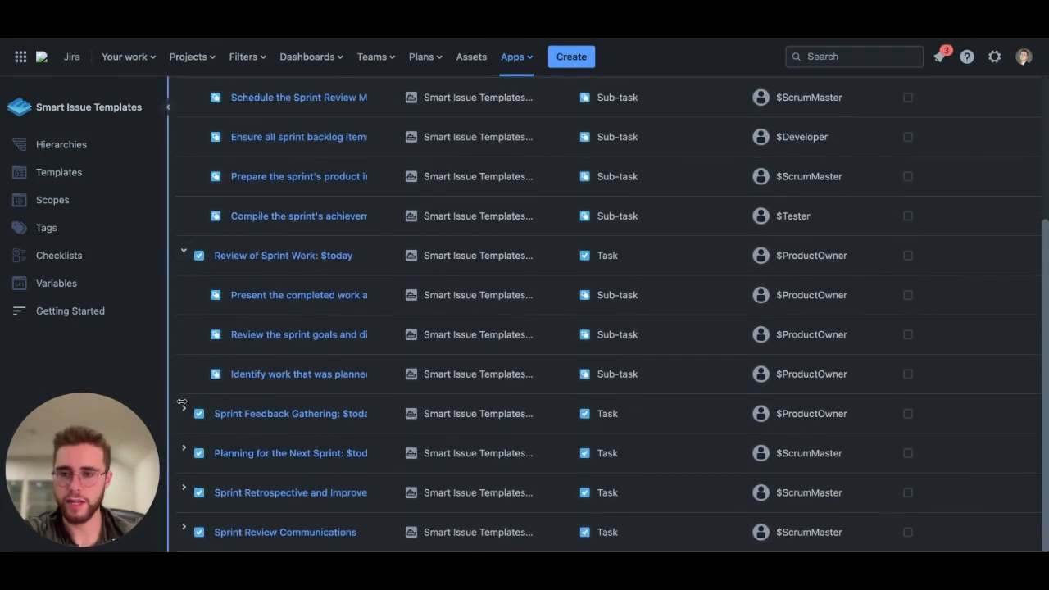
pyautogui.click(184, 409)
pyautogui.scroll(-2, 188, 420)
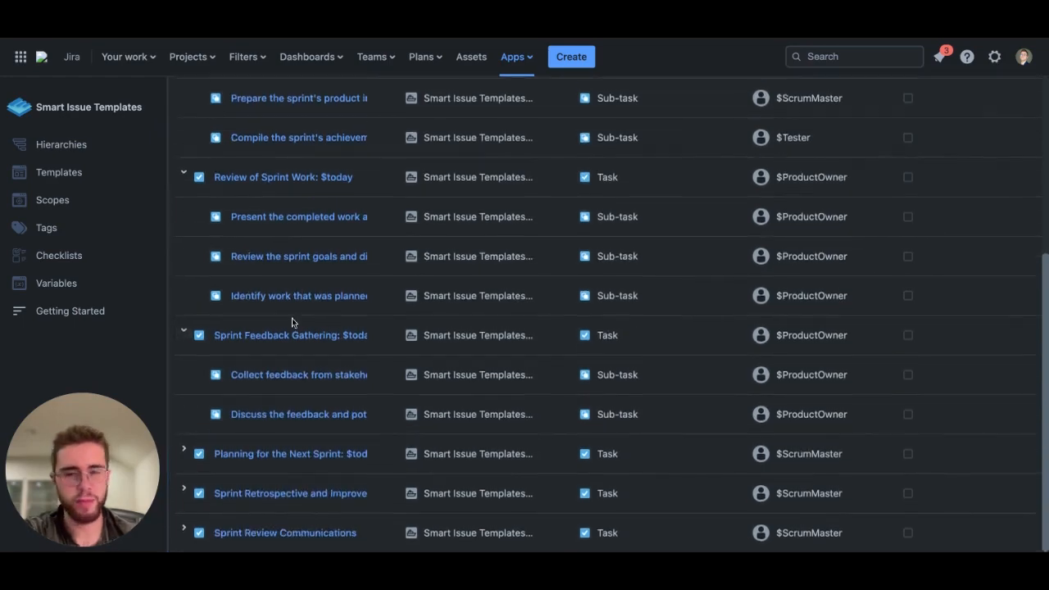
pyautogui.scroll(6, 291, 318)
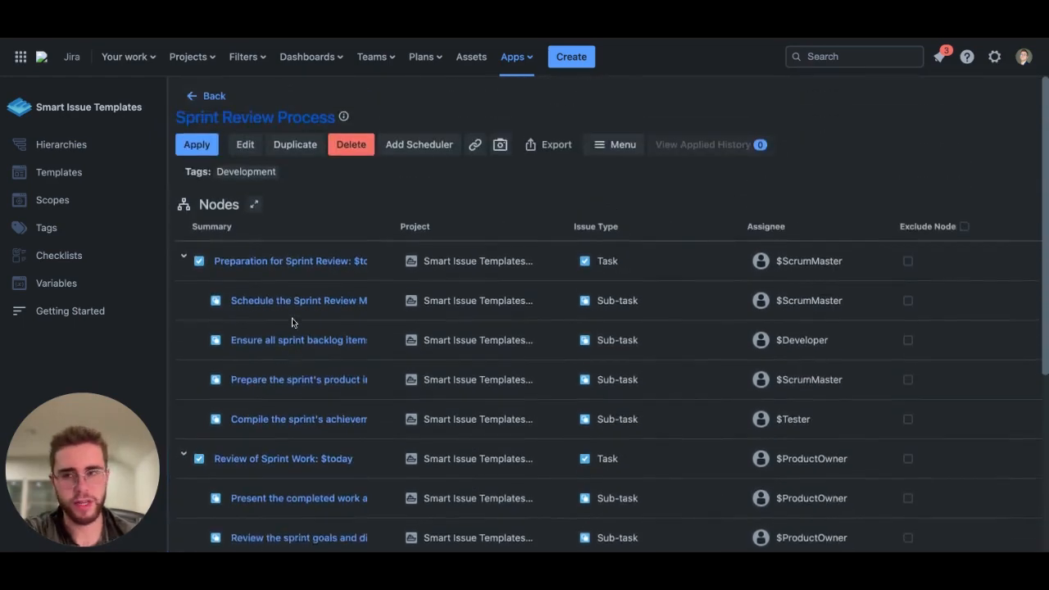
# Step: Open the Sprint Review Process hierarchy for editing and review its variables and node list
pyautogui.click(244, 145)
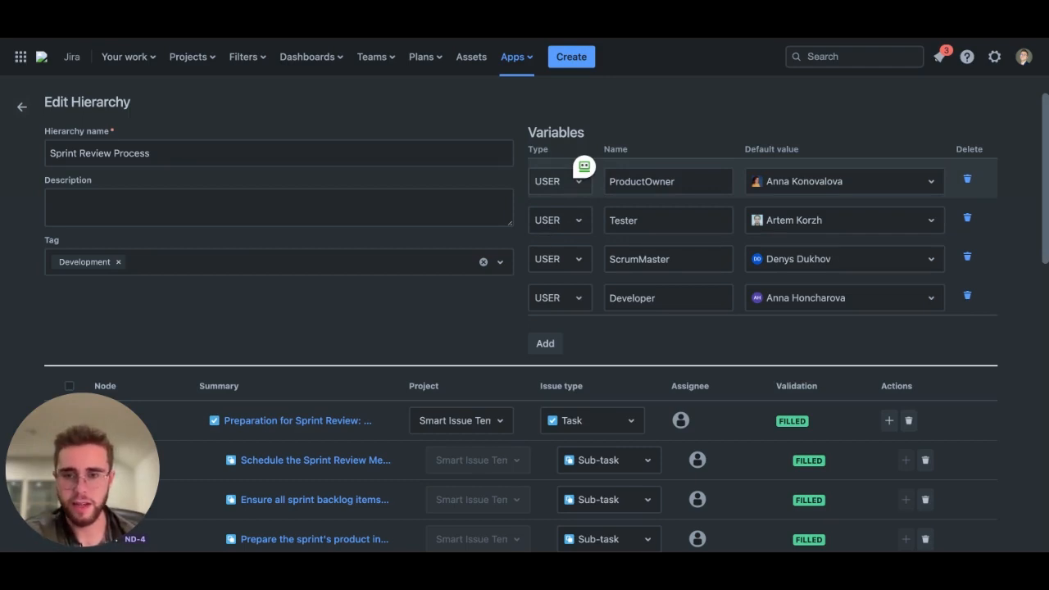
pyautogui.scroll(-3, 316, 459)
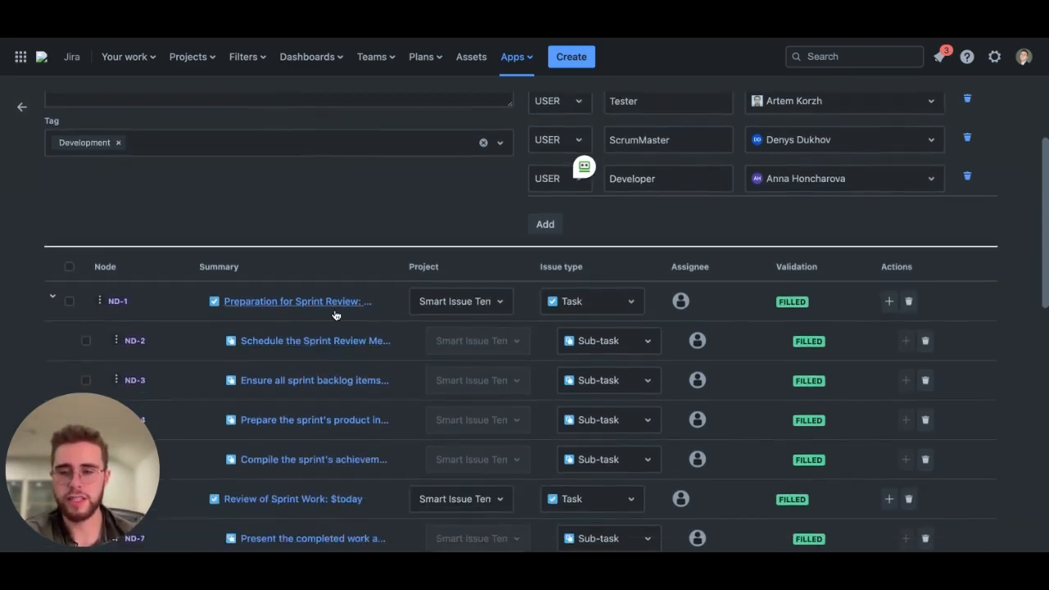
pyautogui.scroll(2, 327, 450)
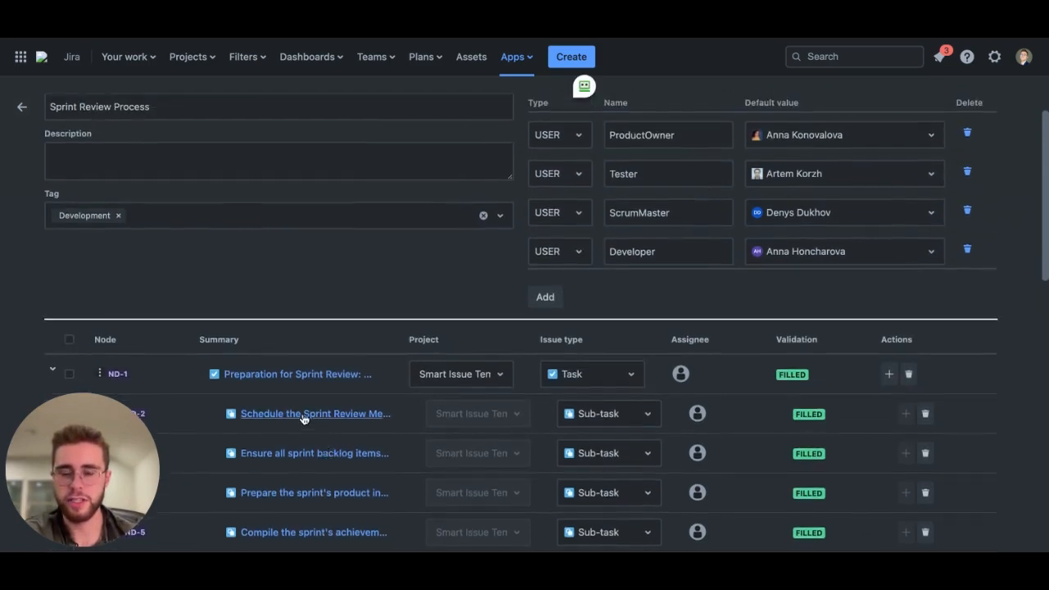
pyautogui.scroll(1, 302, 418)
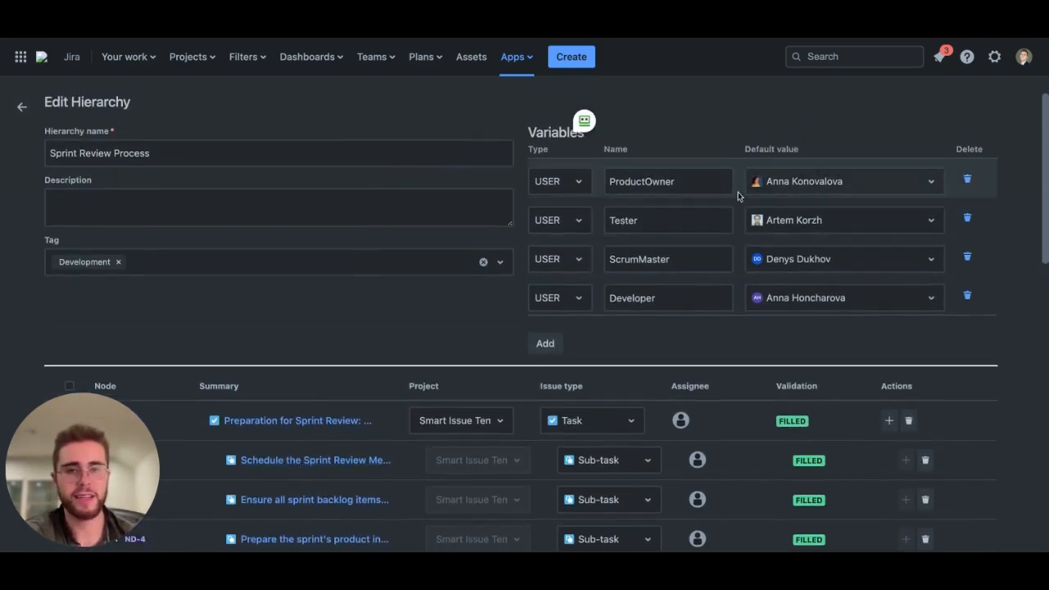
# Step: Switch the ProductOwner variable's default user to another person, then restore the original default user
pyautogui.click(789, 182)
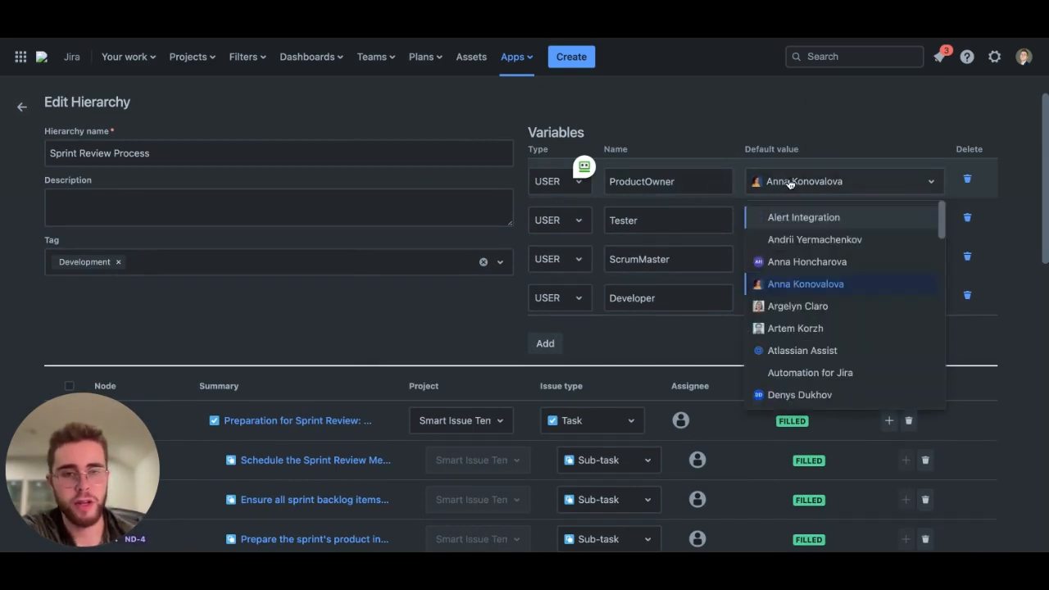
pyautogui.click(787, 308)
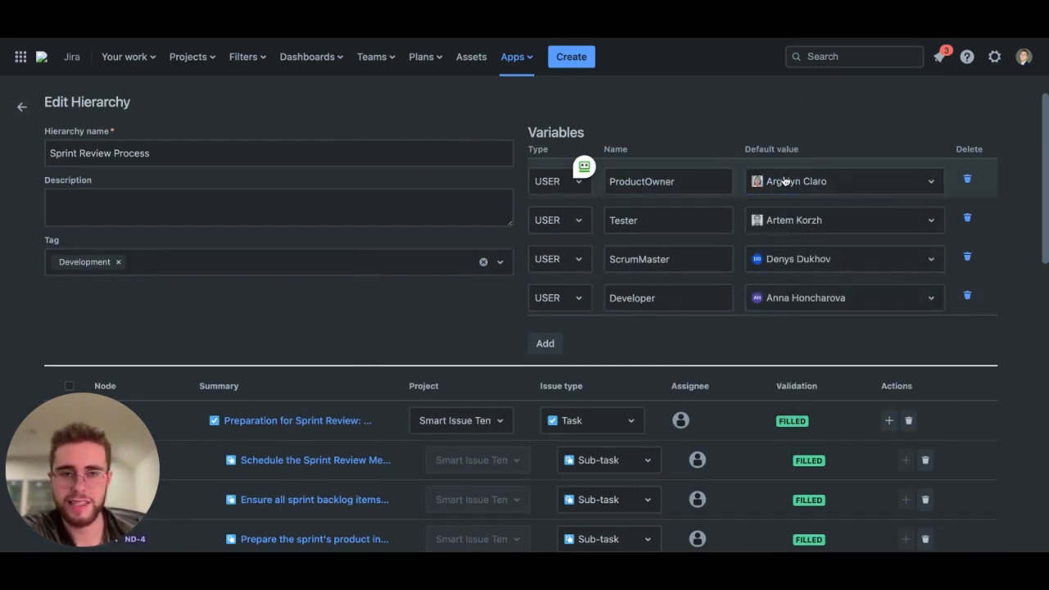
pyautogui.click(783, 184)
pyautogui.click(791, 284)
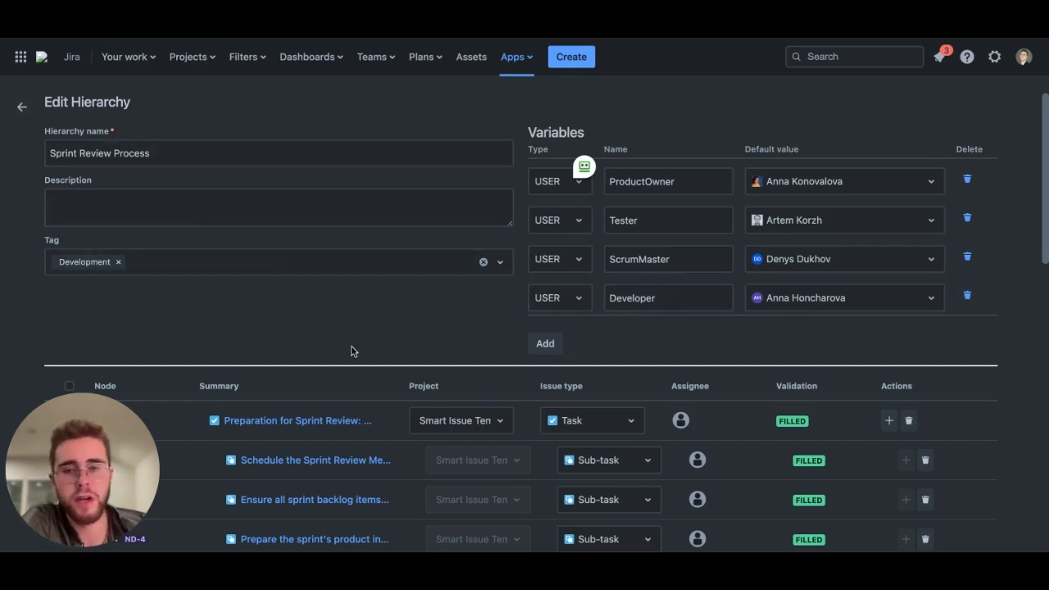
# Step: Inspect the Project and Issue type choices for the ND-1 task node without changing them
pyautogui.scroll(-4, 352, 350)
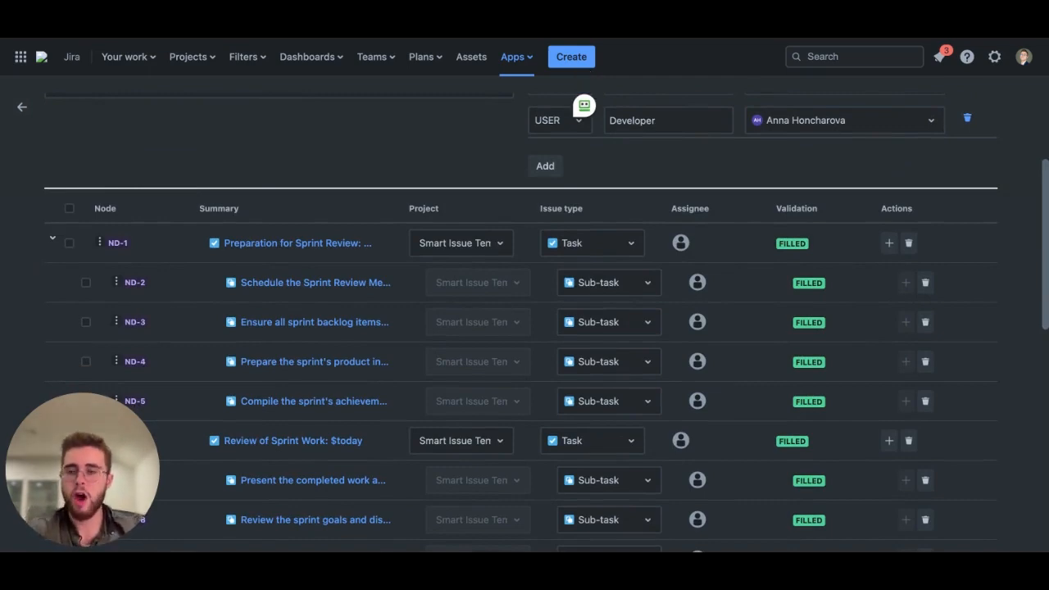
pyautogui.scroll(-1, 347, 293)
pyautogui.scroll(-3, 339, 251)
pyautogui.scroll(2, 341, 245)
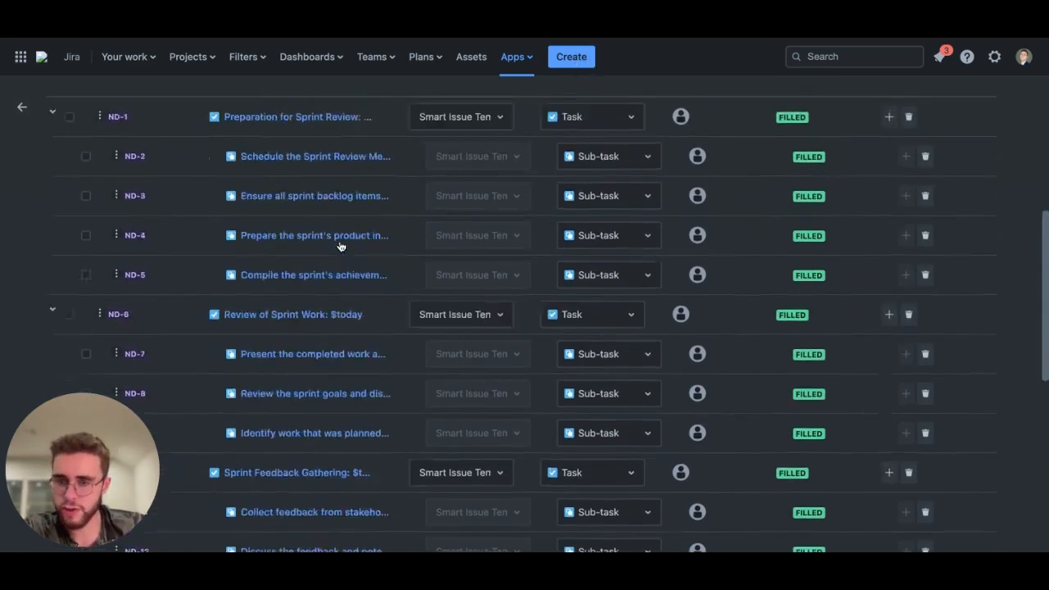
pyautogui.scroll(2, 340, 246)
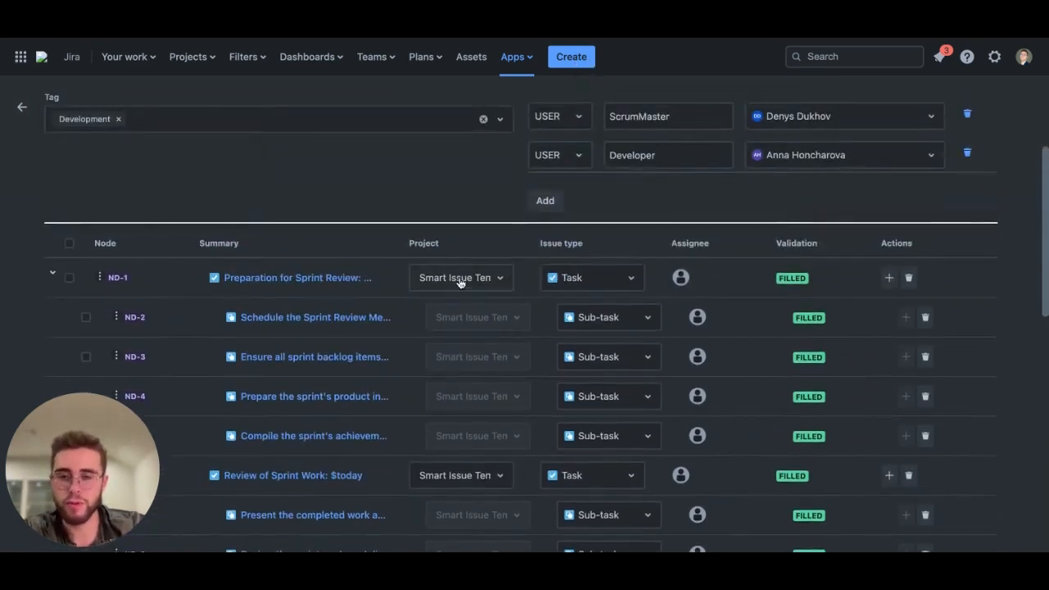
pyautogui.click(501, 279)
pyautogui.scroll(-10, 474, 455)
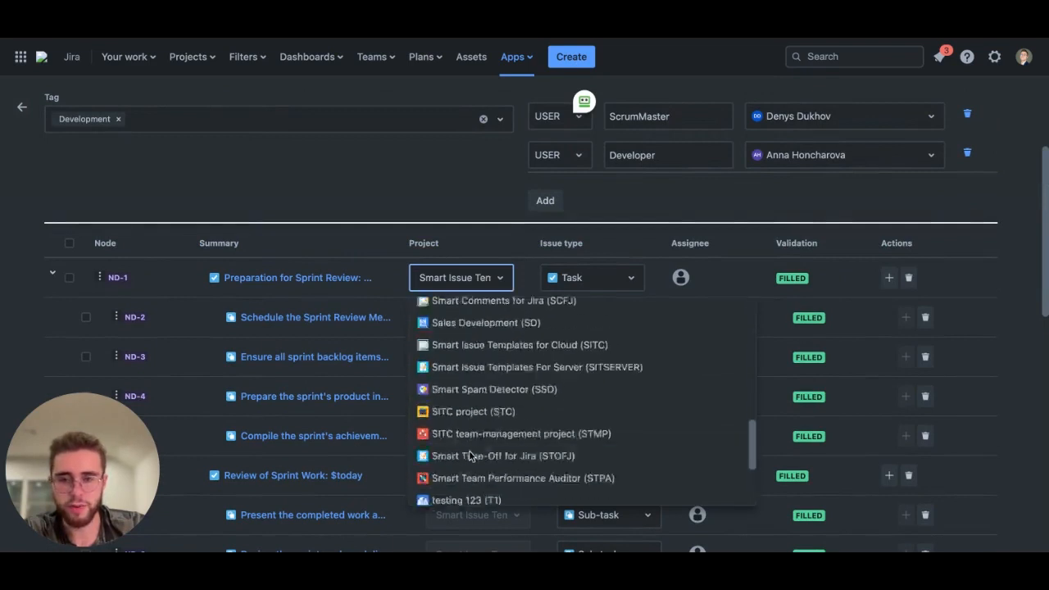
pyautogui.scroll(10, 491, 385)
pyautogui.click(500, 277)
pyautogui.click(621, 280)
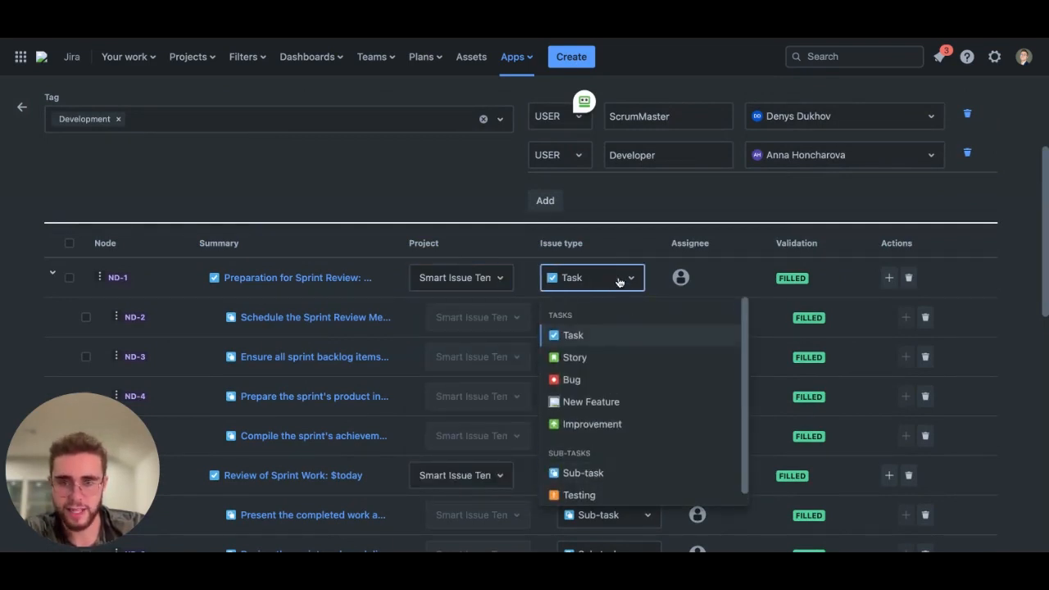
pyautogui.click(620, 281)
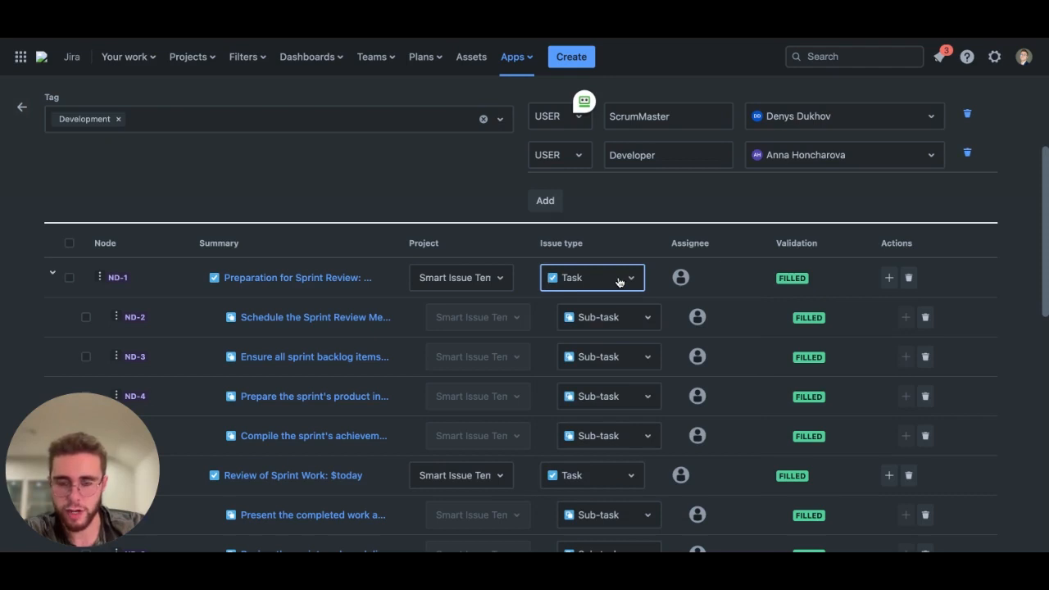
pyautogui.click(368, 236)
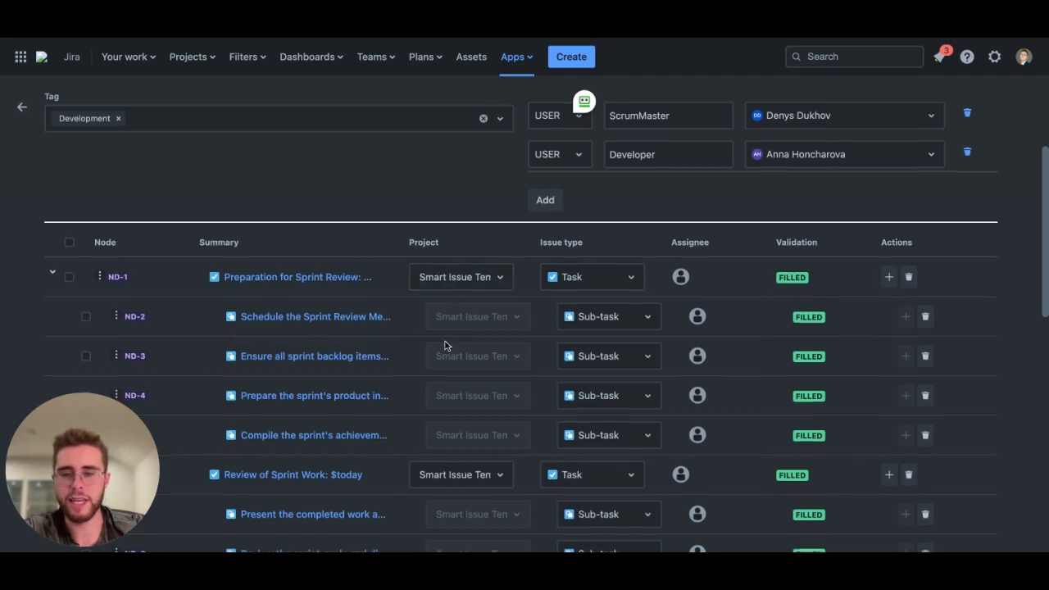
# Step: Scroll through all hierarchy nodes down to the Update Hierarchy controls and back to the variables
pyautogui.scroll(-2, 447, 345)
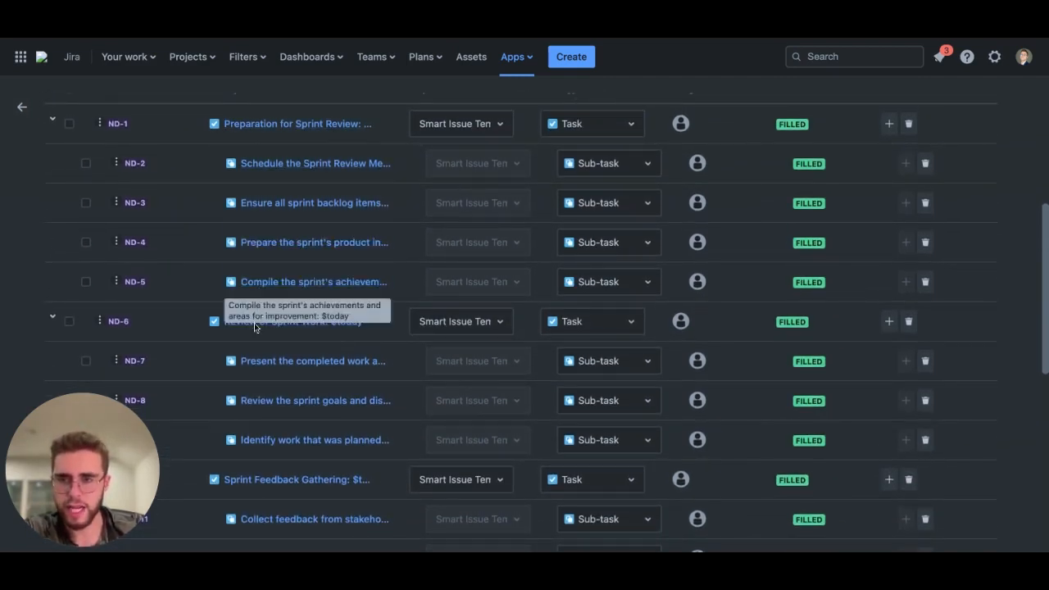
pyautogui.scroll(-3, 253, 337)
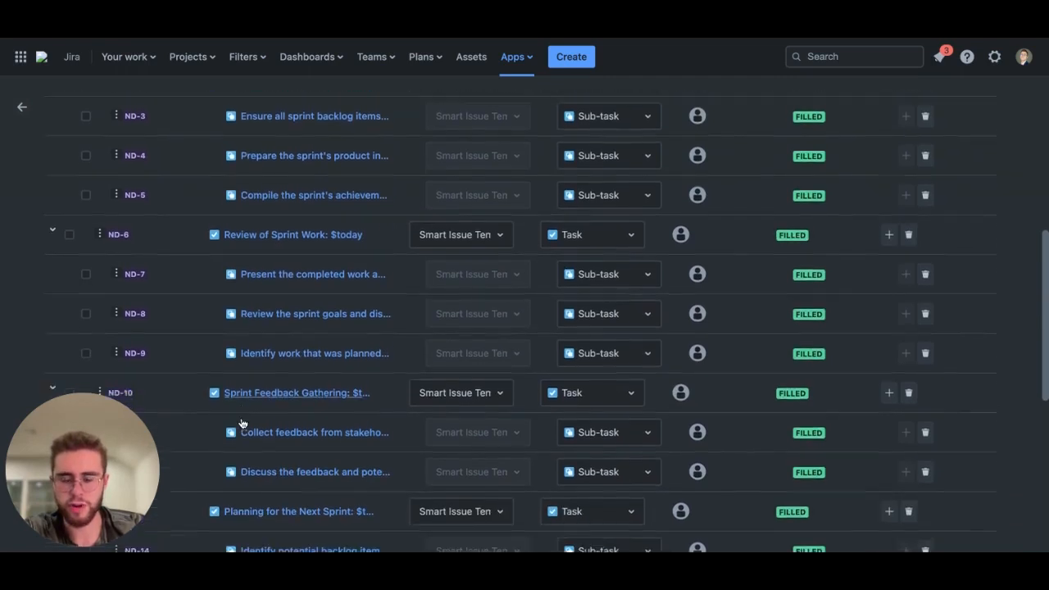
pyautogui.scroll(-4, 254, 398)
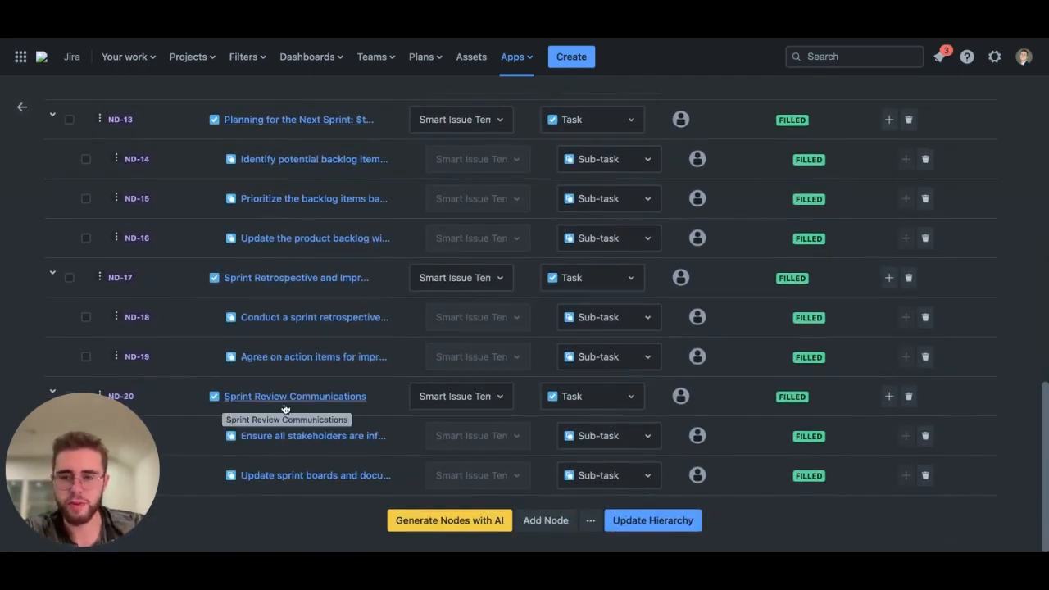
pyautogui.scroll(5, 372, 348)
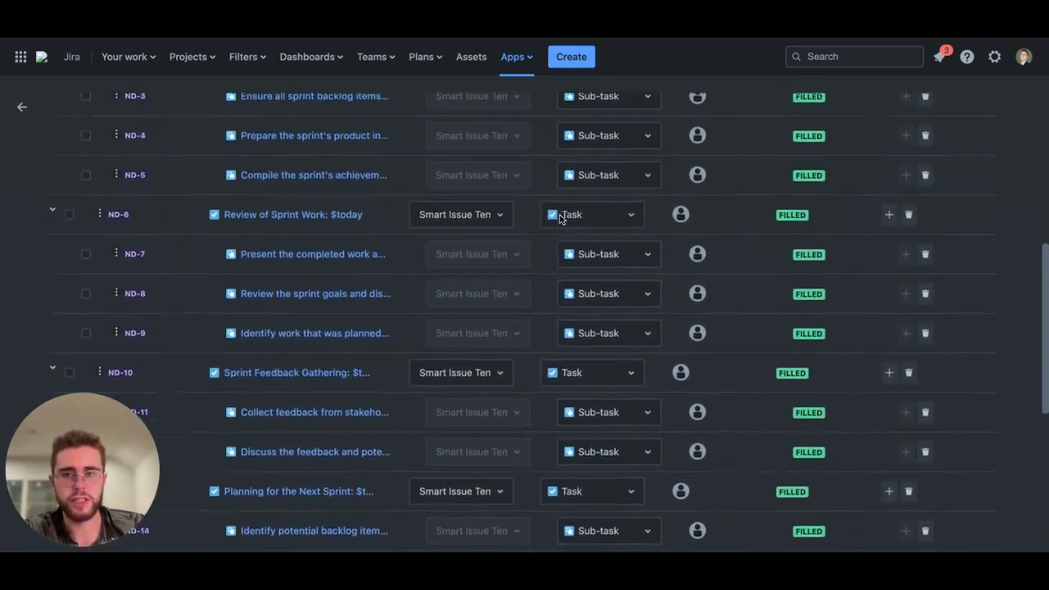
pyautogui.scroll(3, 686, 135)
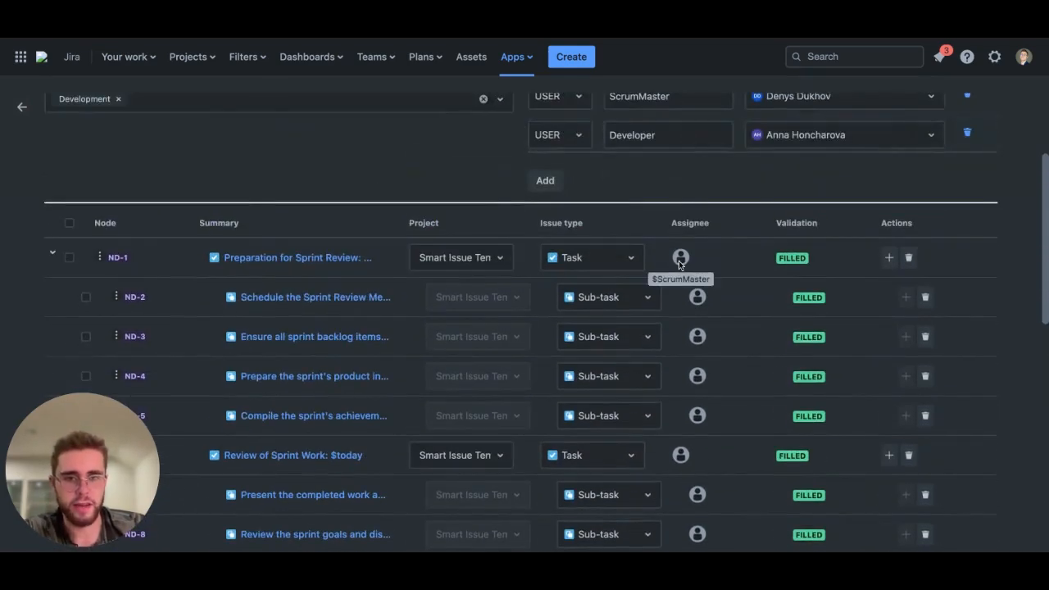
pyautogui.scroll(2, 678, 261)
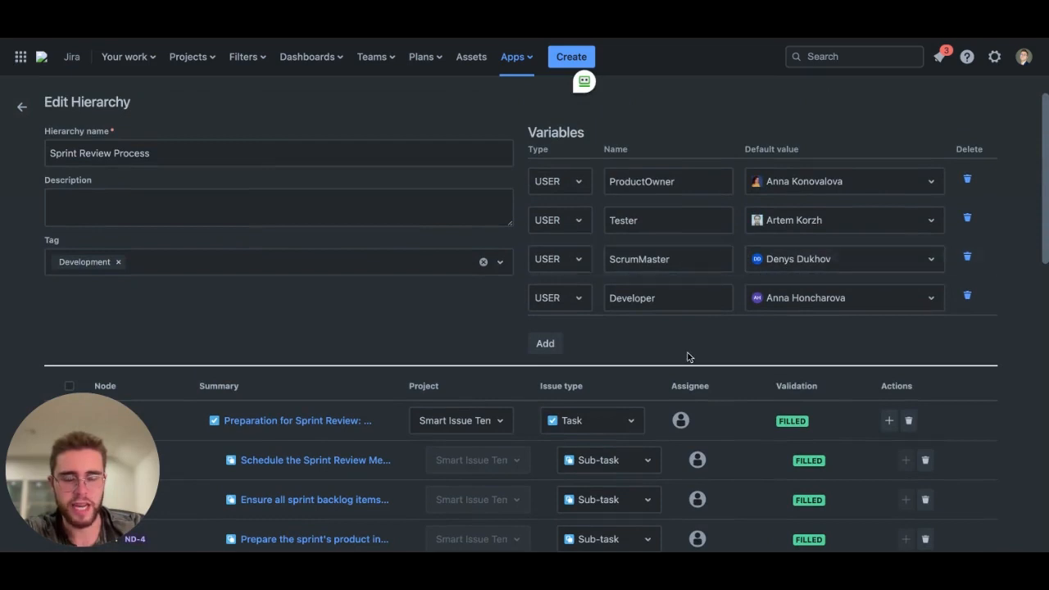
pyautogui.scroll(-1, 687, 352)
pyautogui.scroll(-2, 727, 300)
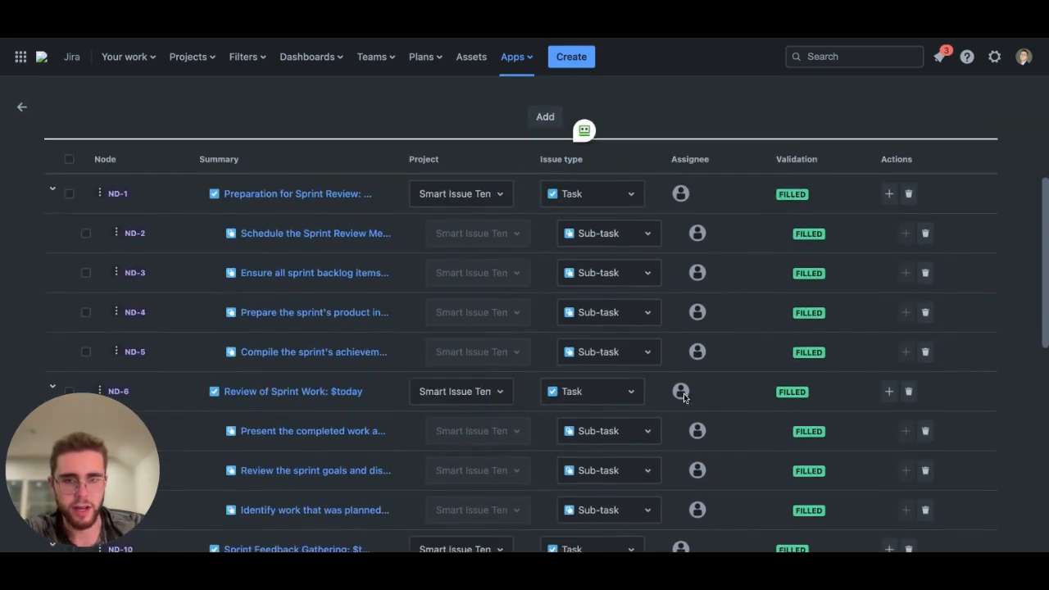
pyautogui.scroll(3, 683, 389)
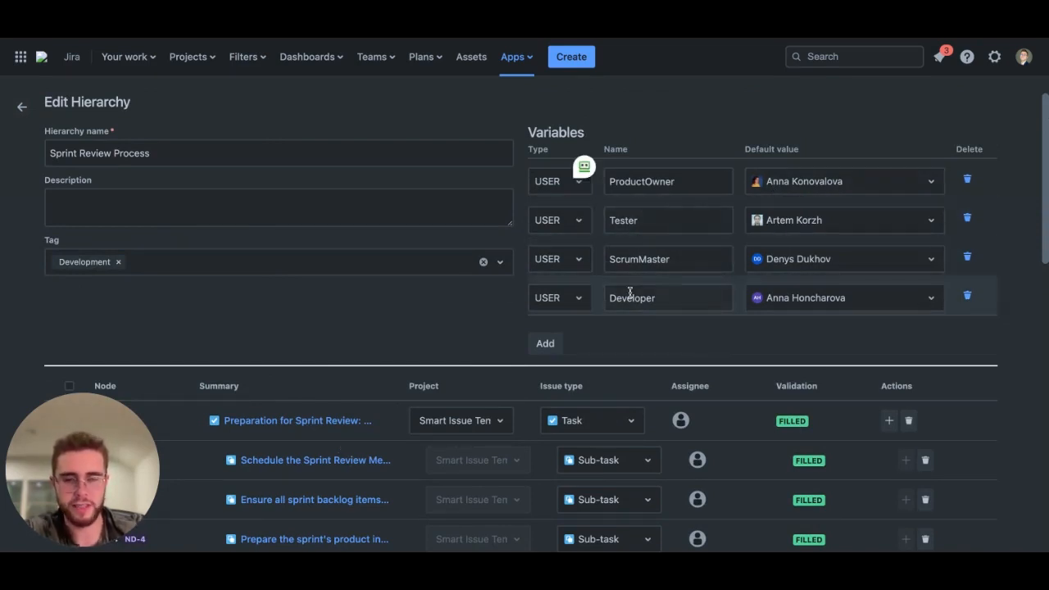
pyautogui.scroll(-5, 624, 329)
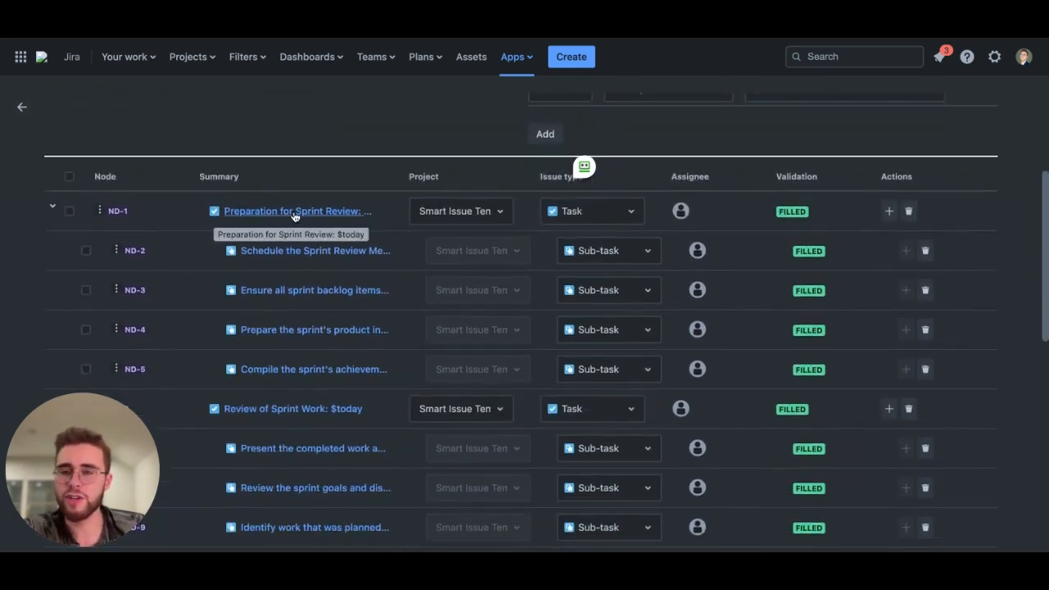
# Step: Open the ND-1 task node's details and set its priority to High, showing empty optional fields
pyautogui.click(292, 212)
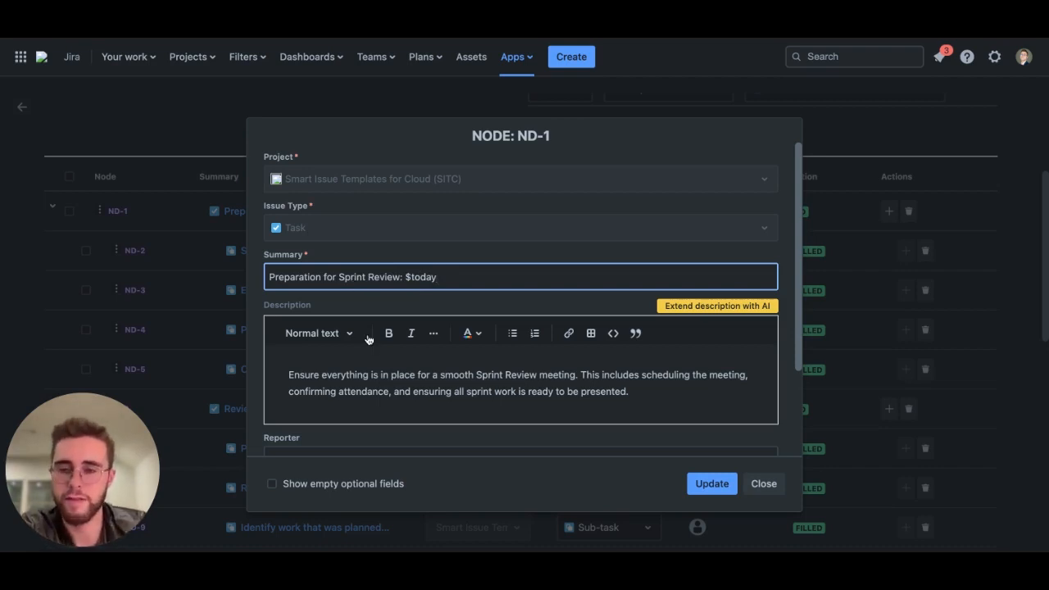
pyautogui.scroll(-1, 370, 363)
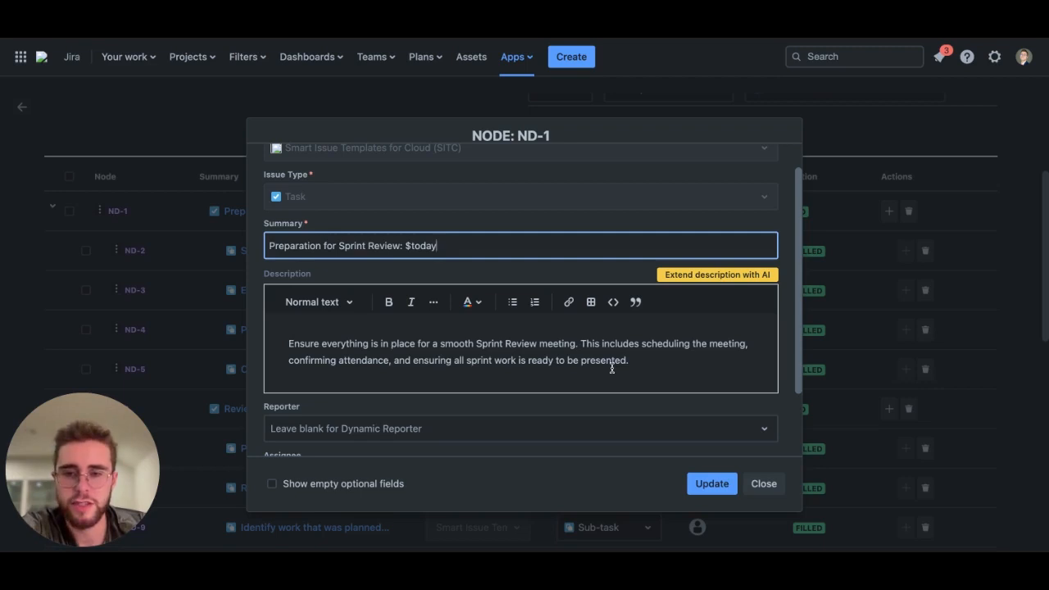
pyautogui.scroll(-1, 533, 300)
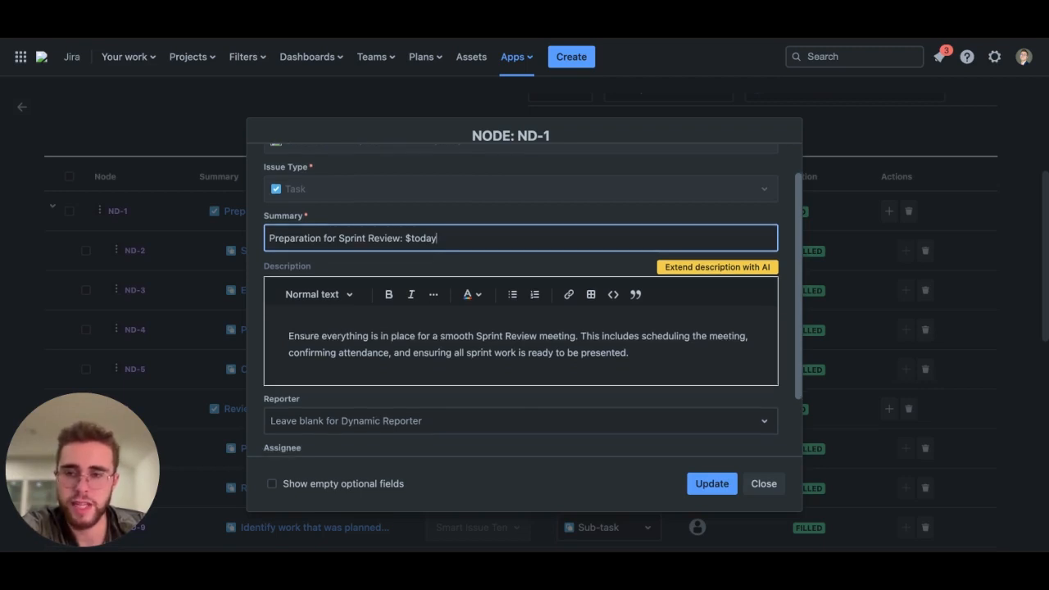
pyautogui.scroll(-1, 344, 312)
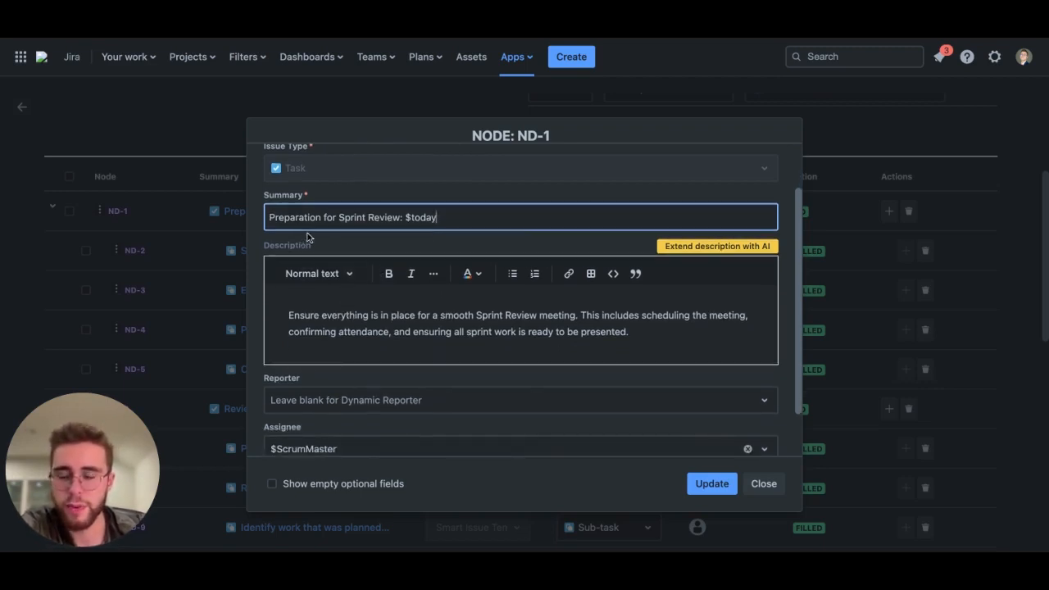
pyautogui.scroll(-2, 356, 315)
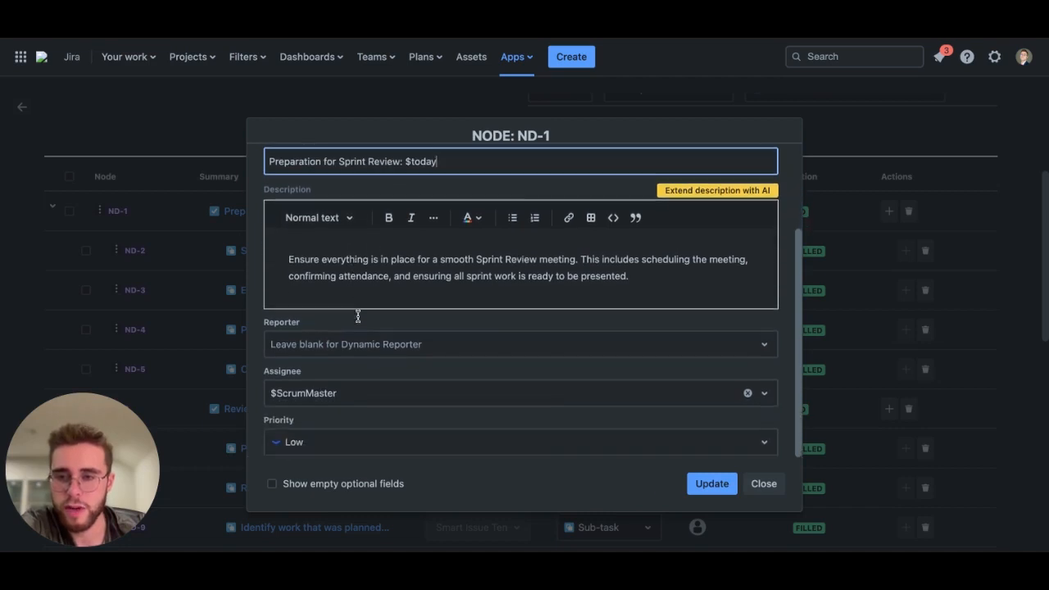
pyautogui.click(295, 442)
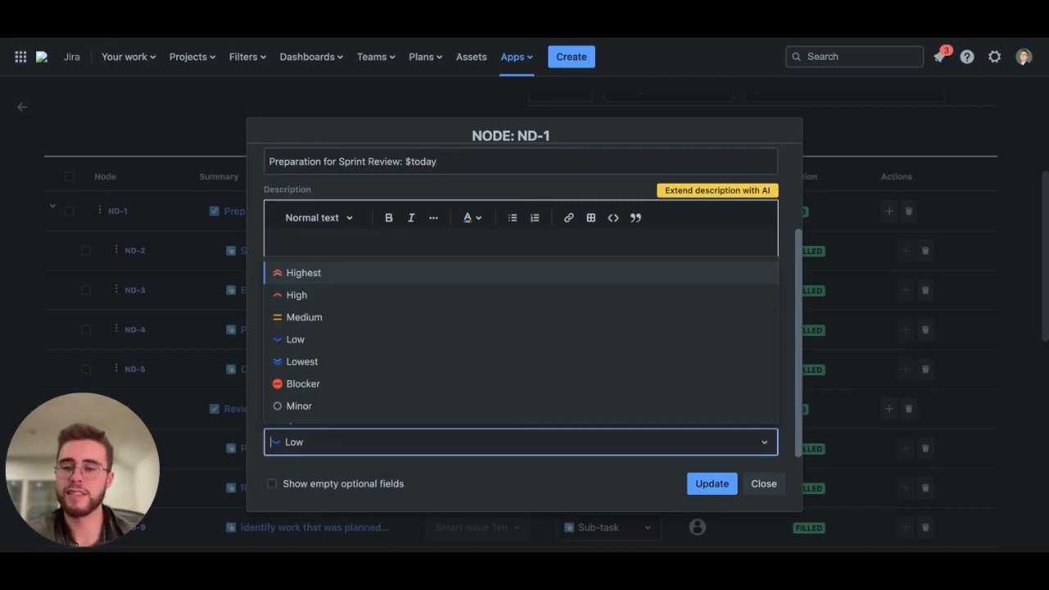
pyautogui.click(319, 303)
pyautogui.click(272, 484)
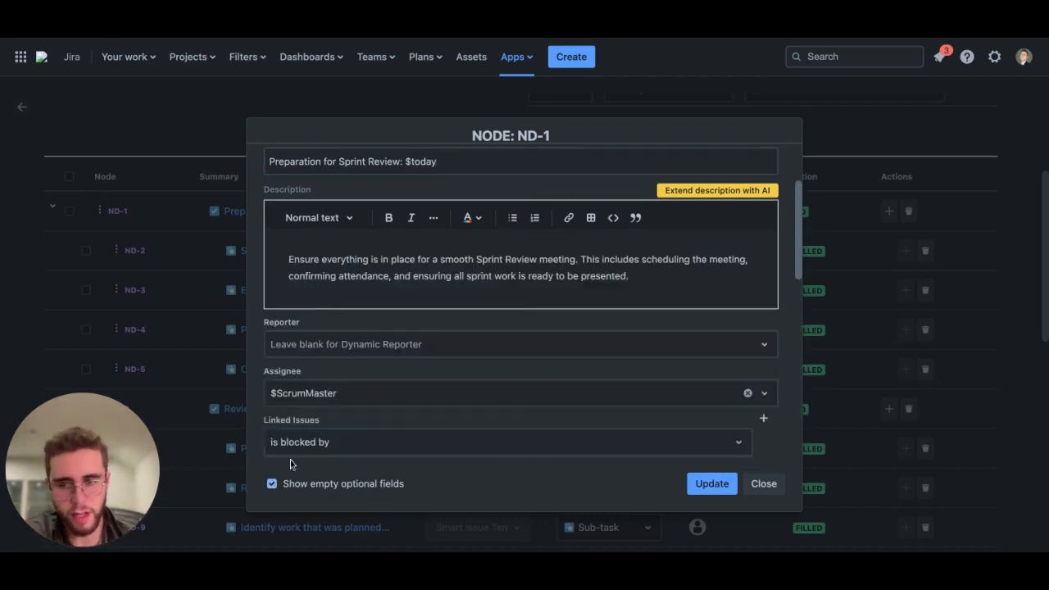
# Step: Browse the node's optional fields and checklist choices, then close the node without updating
pyautogui.scroll(-1, 328, 428)
pyautogui.scroll(-10, 328, 428)
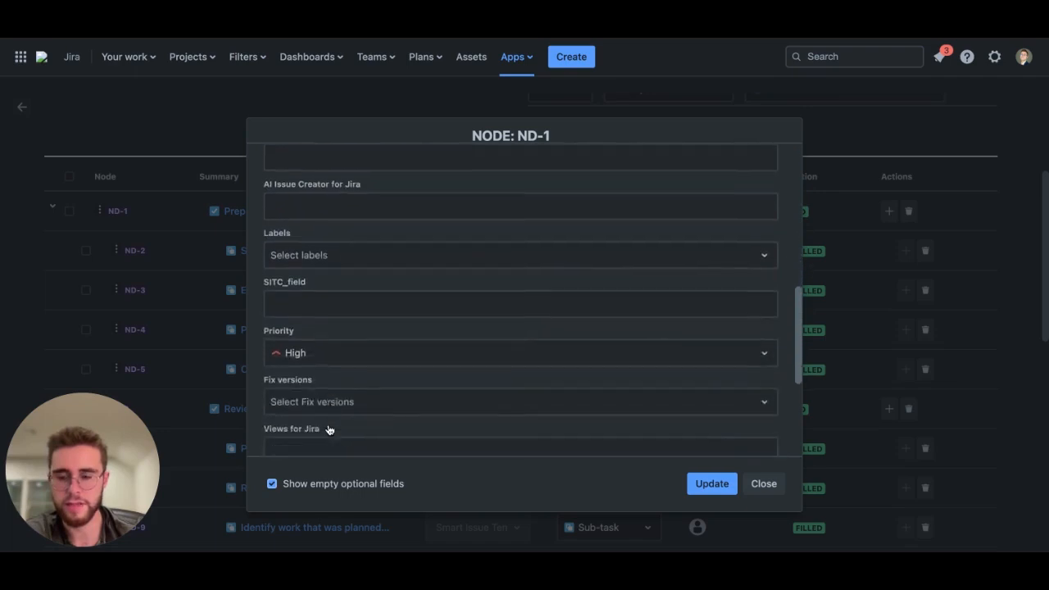
pyautogui.scroll(-2, 521, 300)
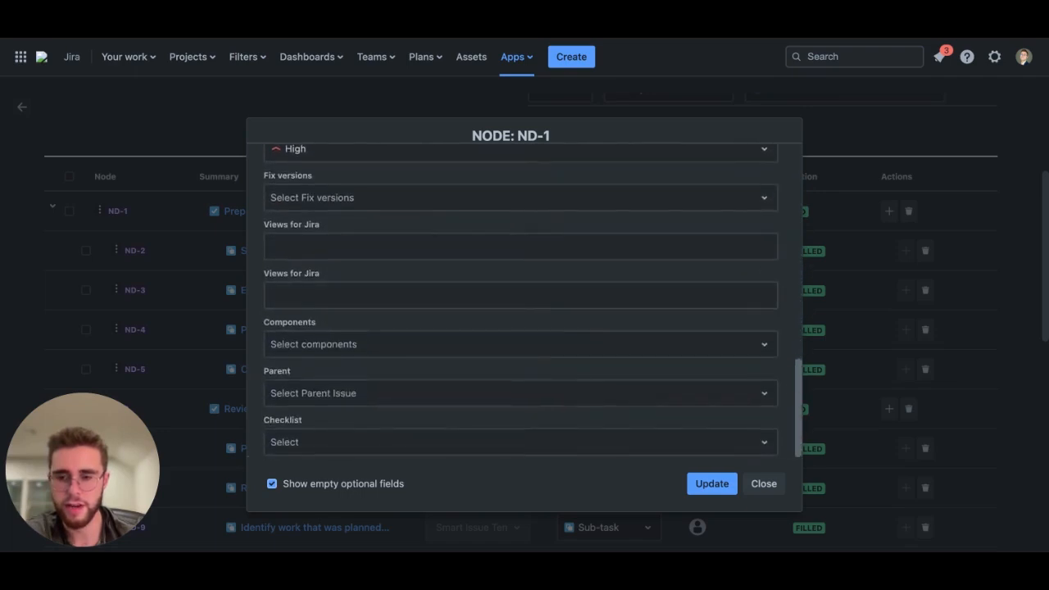
pyautogui.click(317, 442)
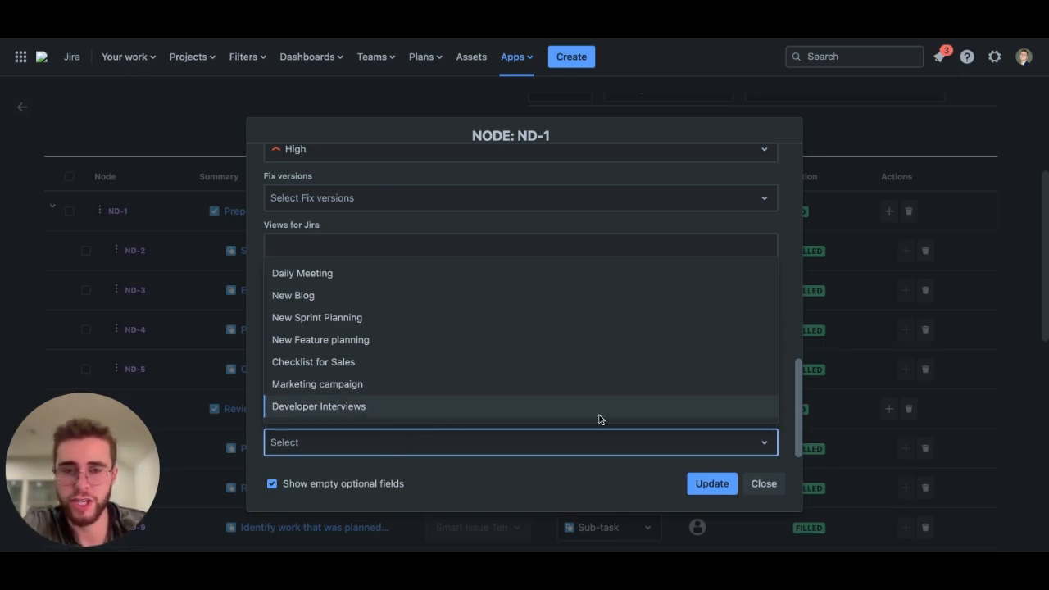
pyautogui.click(766, 486)
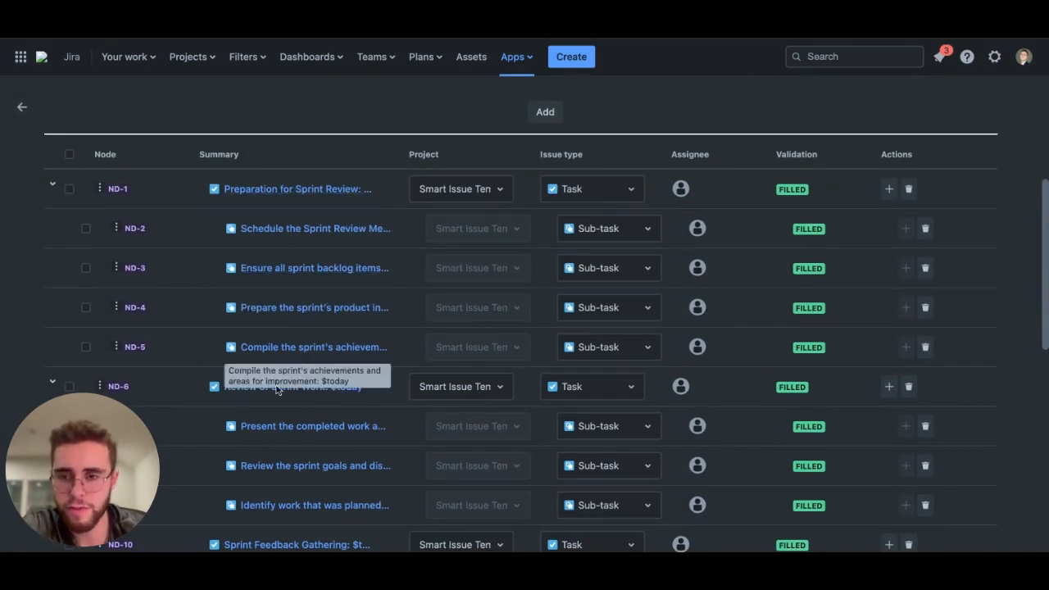
# Step: Review the hierarchy's variables and node list down to the last node
pyautogui.scroll(-1, 279, 390)
pyautogui.scroll(-2, 311, 275)
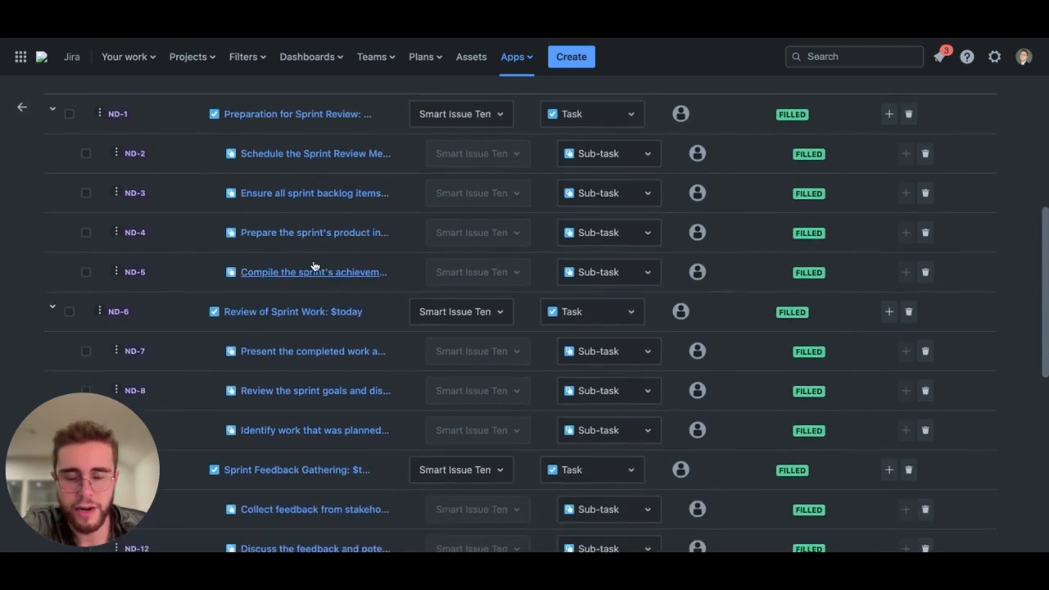
pyautogui.scroll(2, 312, 266)
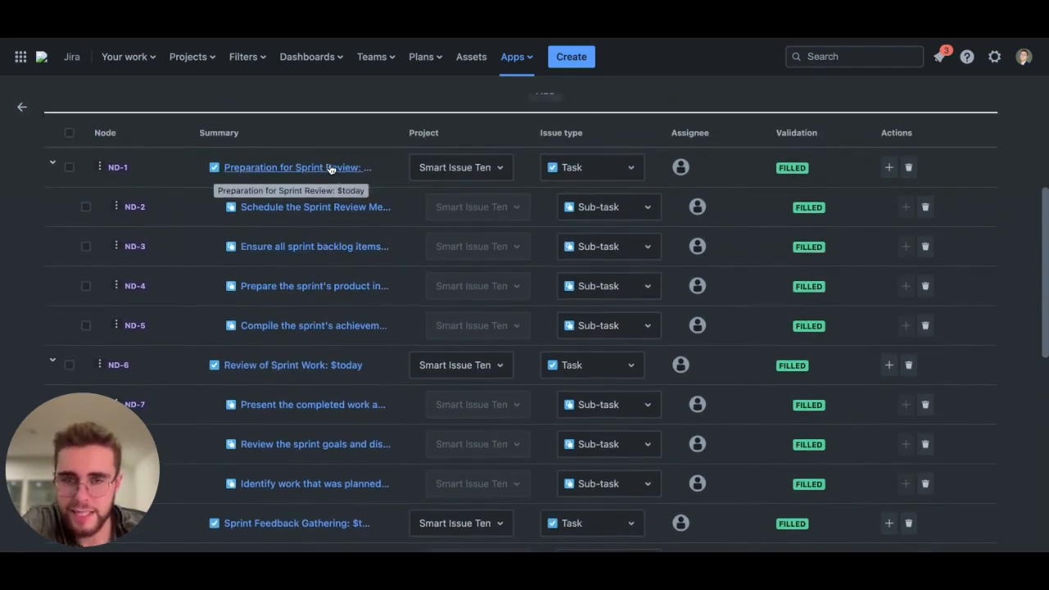
pyautogui.scroll(4, 331, 169)
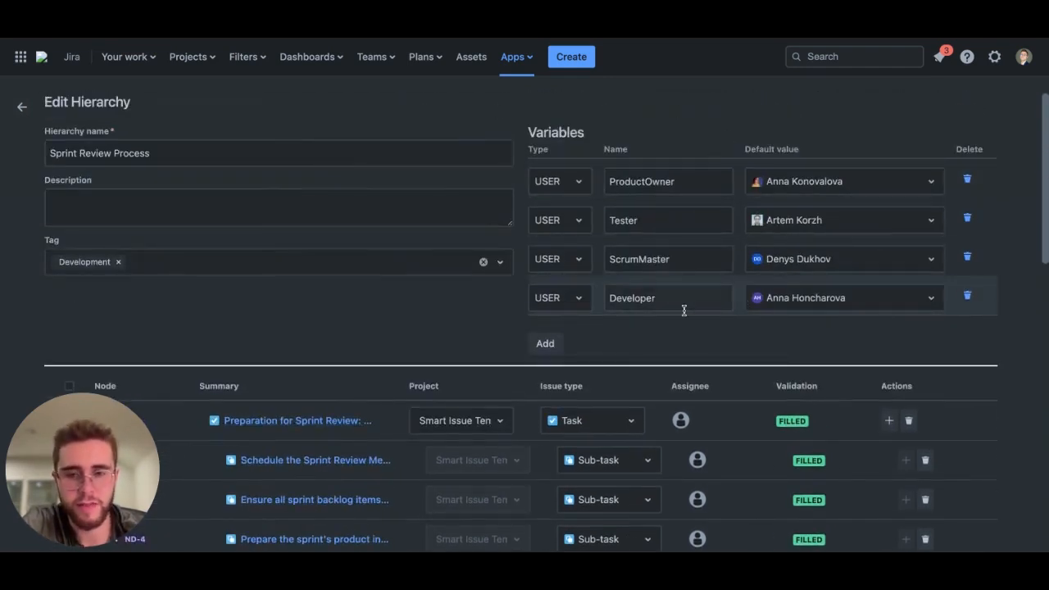
pyautogui.scroll(-2, 684, 309)
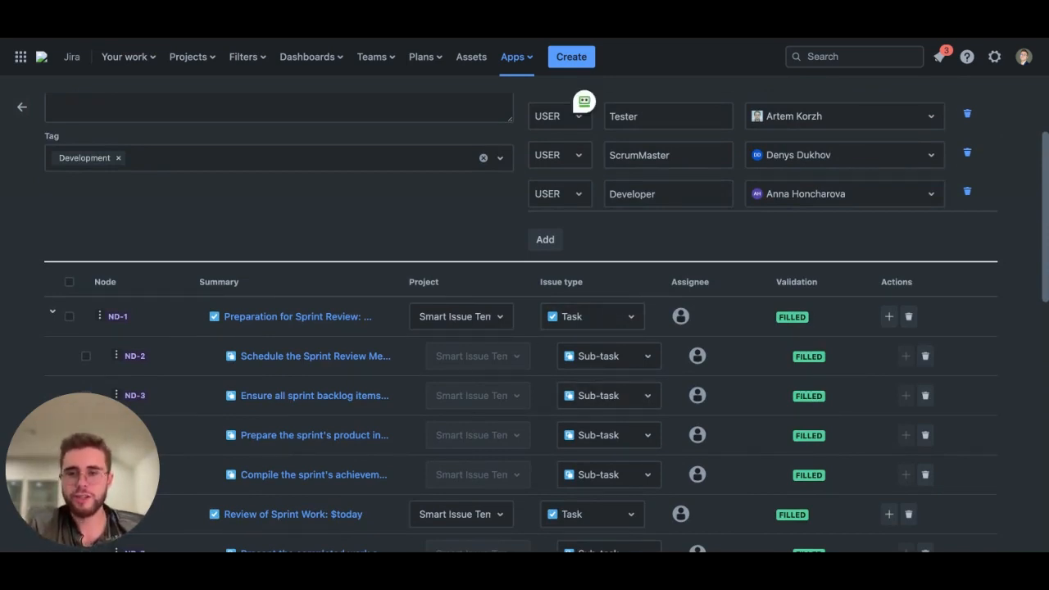
pyautogui.scroll(-1, 447, 332)
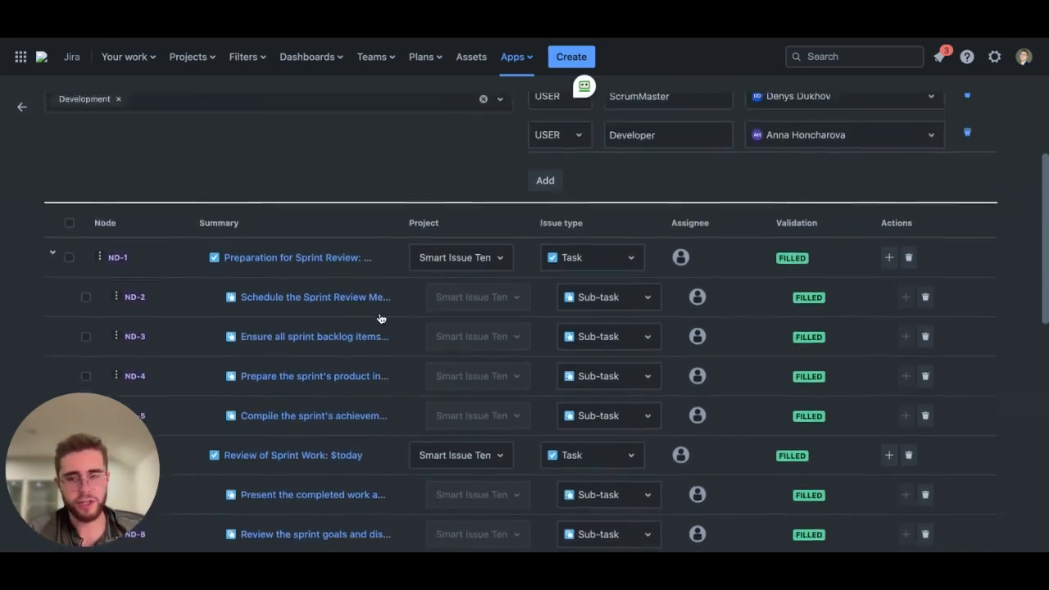
pyautogui.scroll(2, 381, 319)
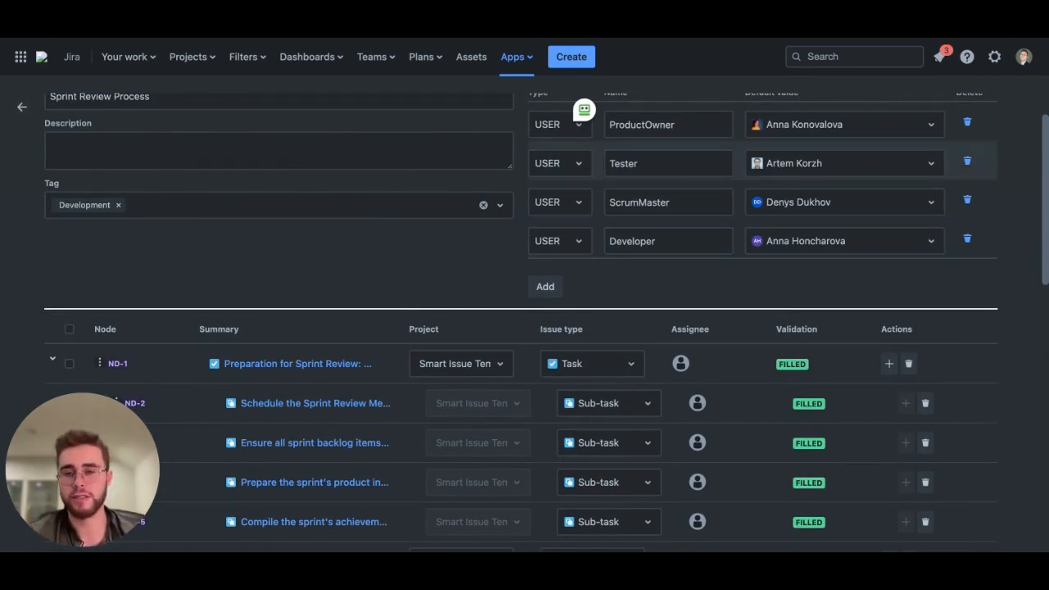
pyautogui.scroll(-10, 632, 273)
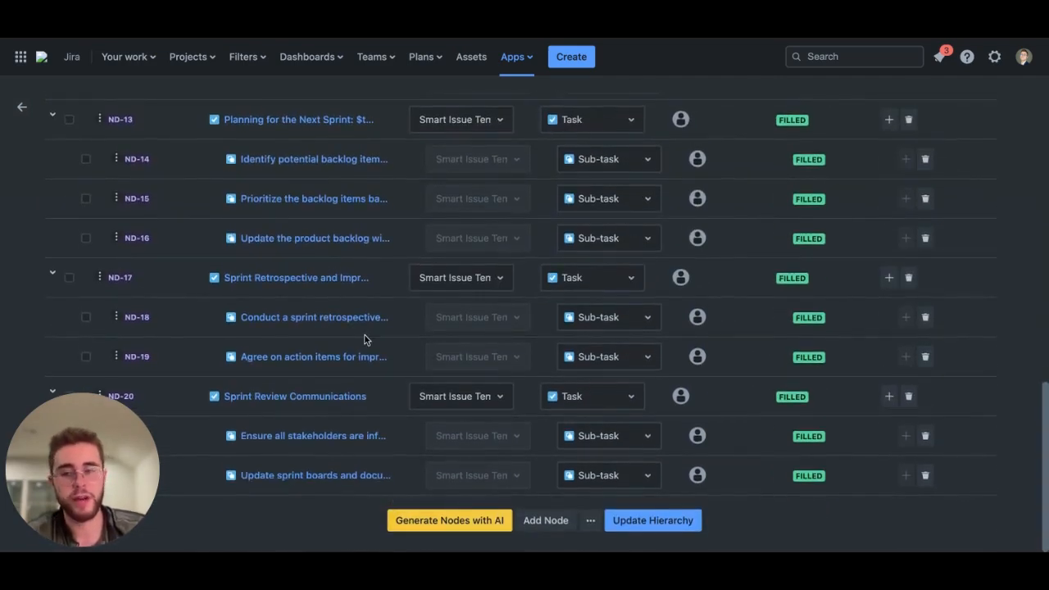
pyautogui.scroll(1, 366, 339)
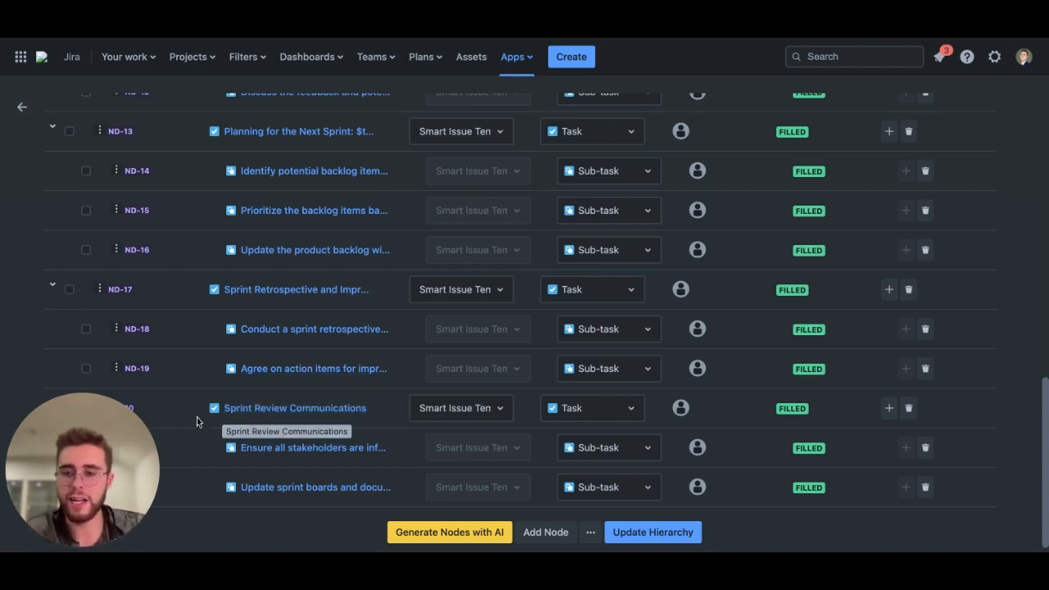
# Step: Add a new node at the end of the hierarchy and add a child node beneath it
pyautogui.click(540, 532)
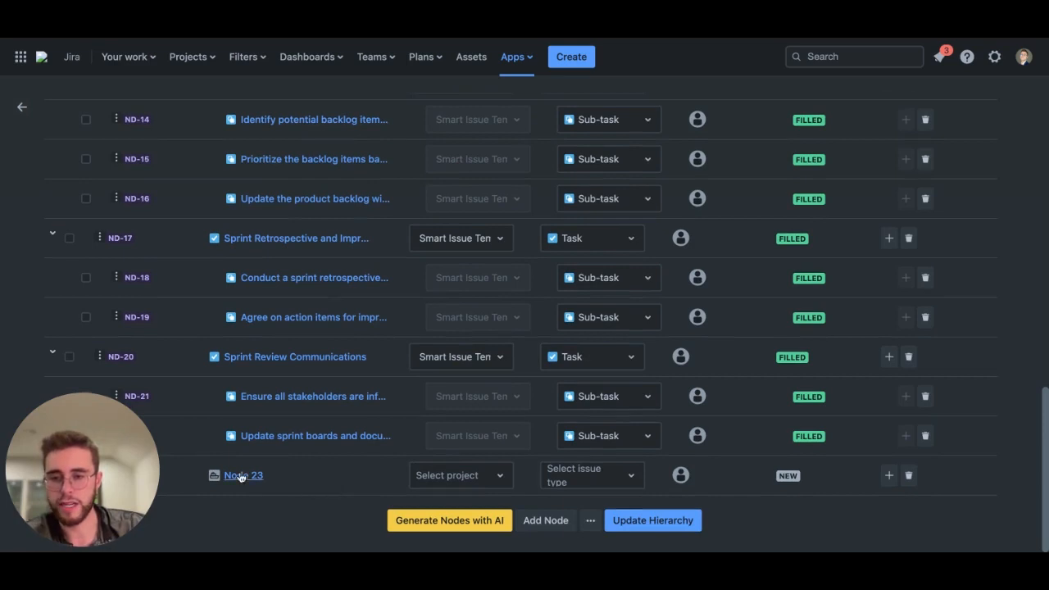
pyautogui.click(424, 467)
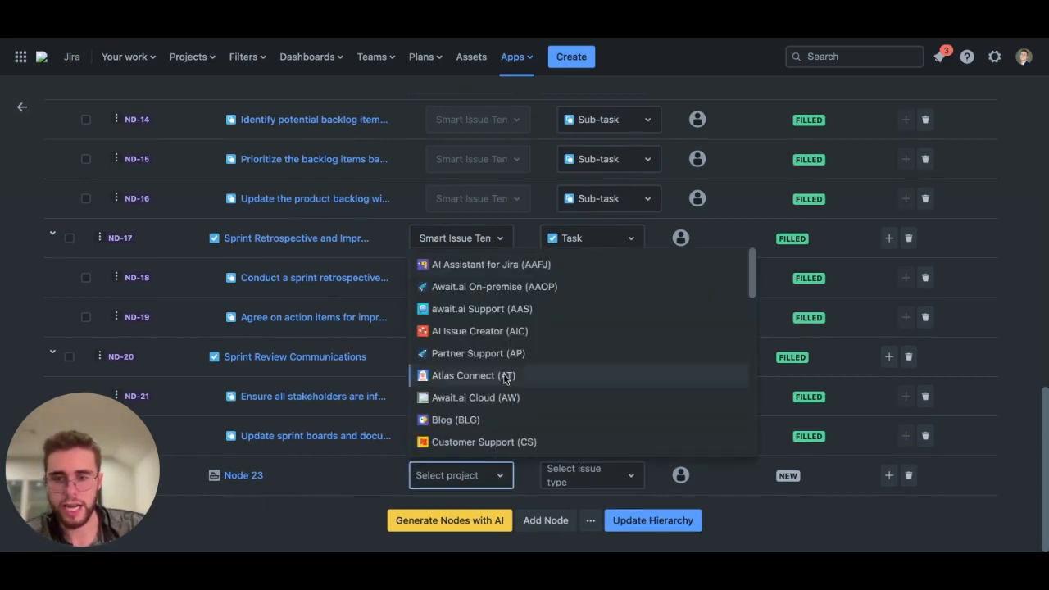
pyautogui.click(561, 476)
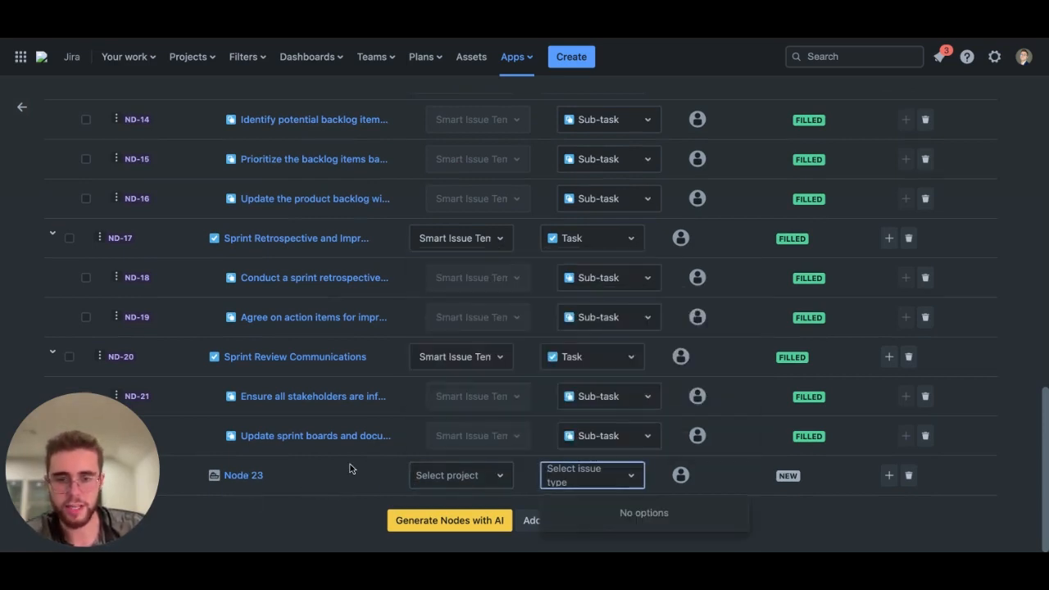
pyautogui.click(351, 465)
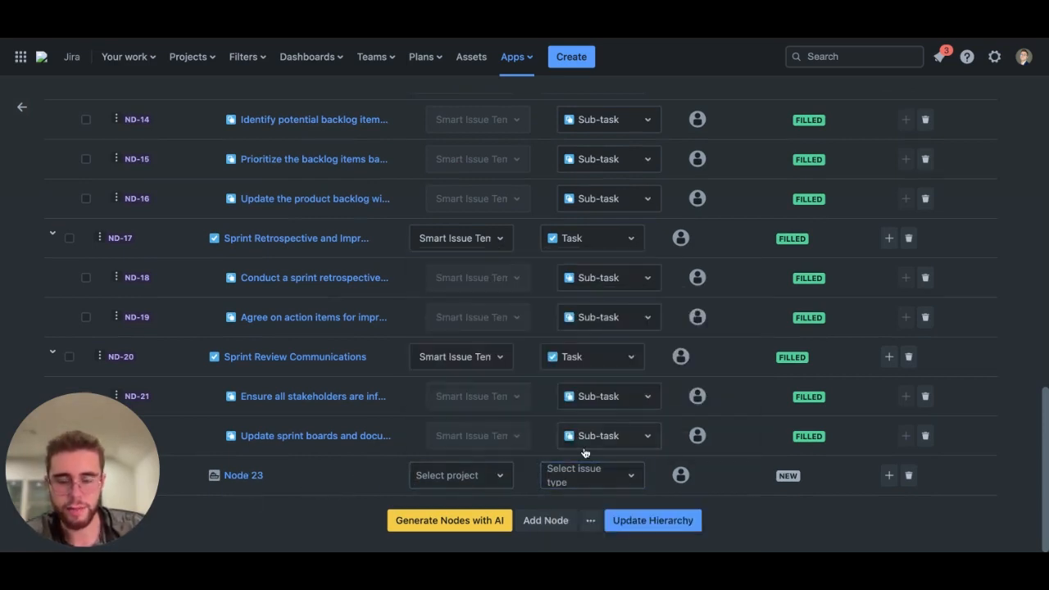
pyautogui.click(890, 475)
pyautogui.scroll(-1, 819, 477)
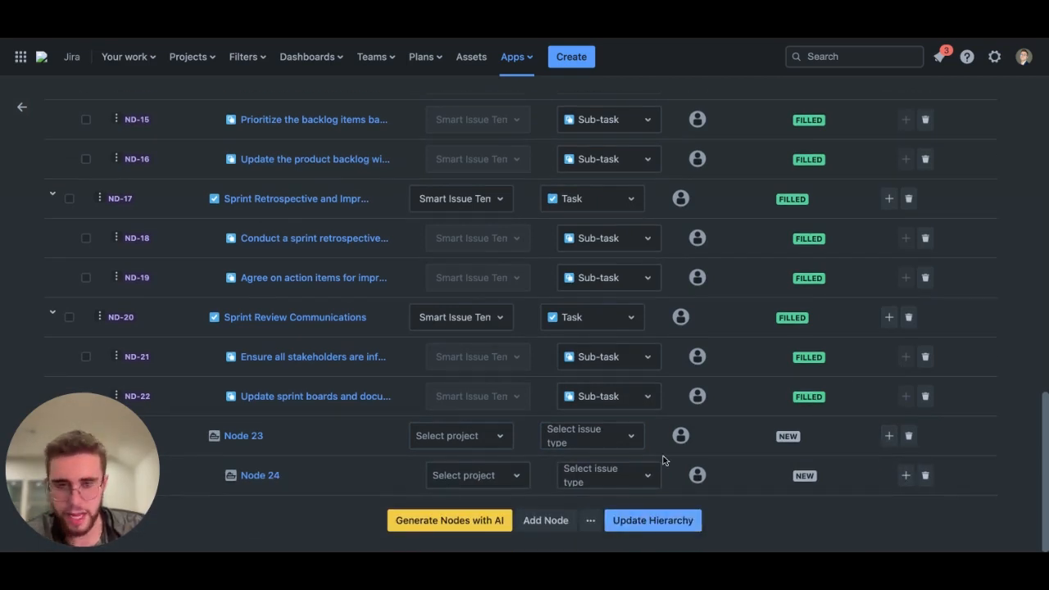
# Step: Delete the new node together with its child node
pyautogui.click(907, 437)
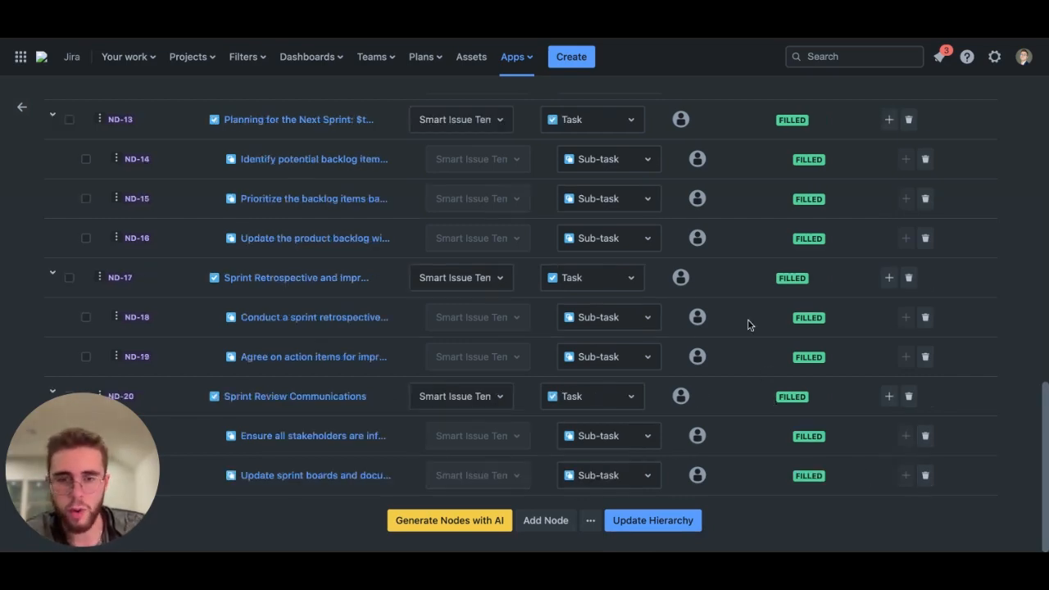
pyautogui.scroll(10, 749, 323)
pyautogui.scroll(-2, 529, 324)
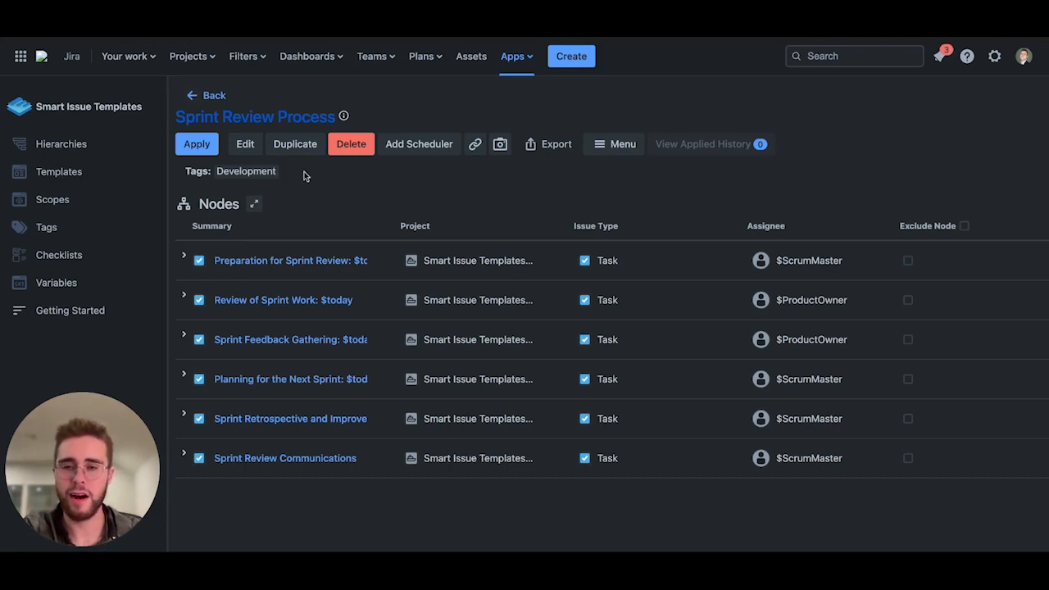
# Step: Apply the Sprint Review Process hierarchy, searching for and choosing a different user as the ProductOwner value
pyautogui.click(201, 152)
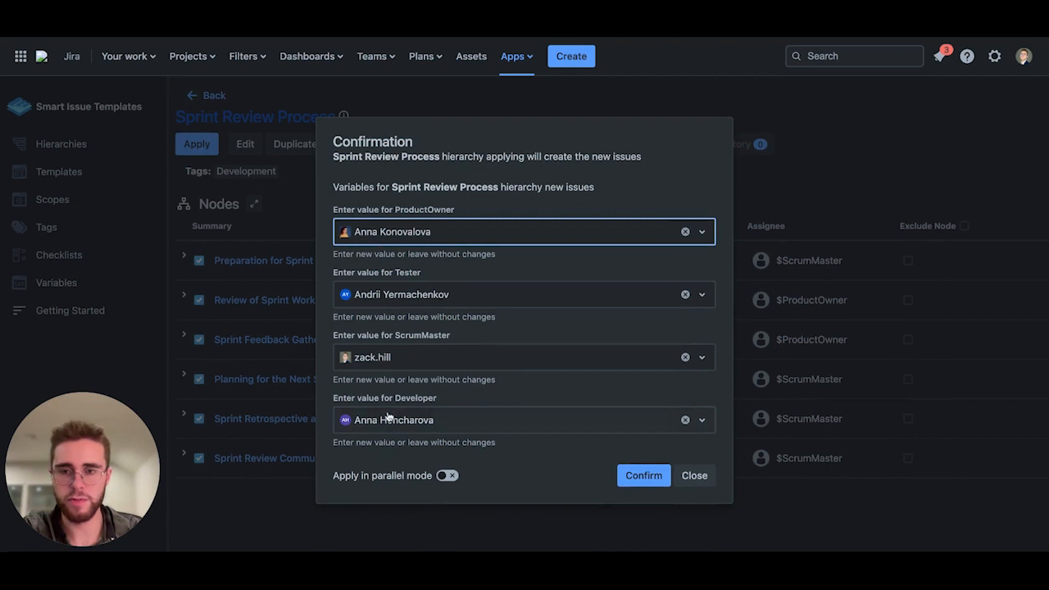
pyautogui.click(454, 237)
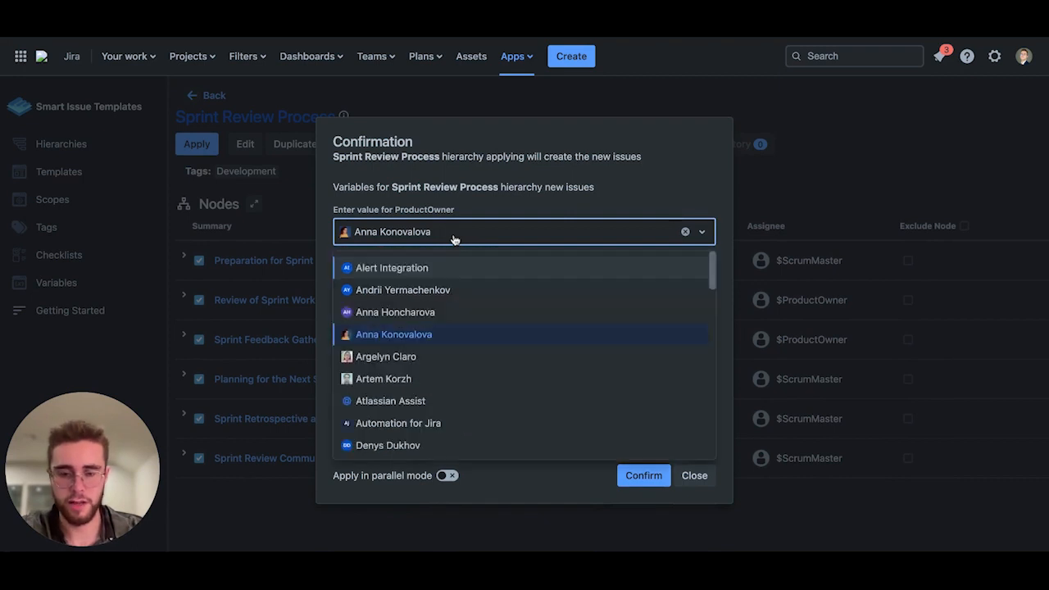
pyautogui.write('riley')
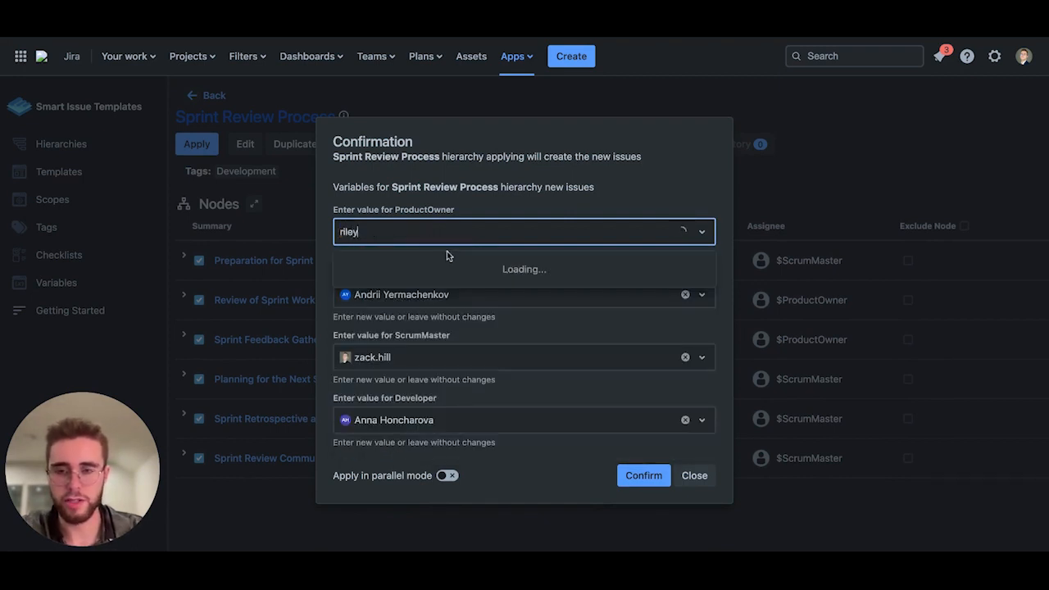
pyautogui.click(410, 270)
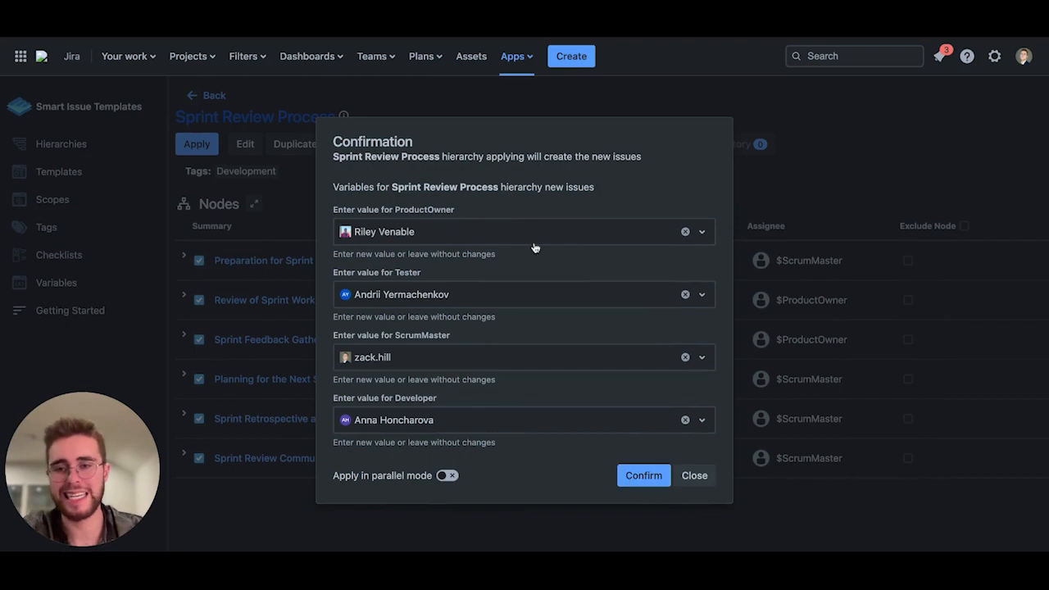
pyautogui.click(644, 476)
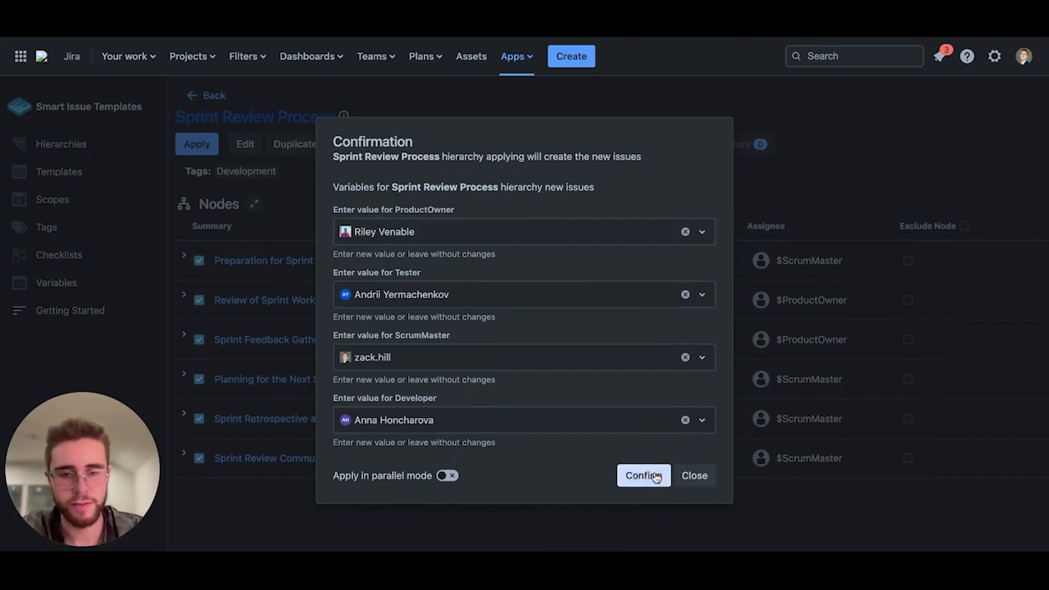
# Step: Scroll through the list of issues created by applying the hierarchy
pyautogui.scroll(-2, 654, 406)
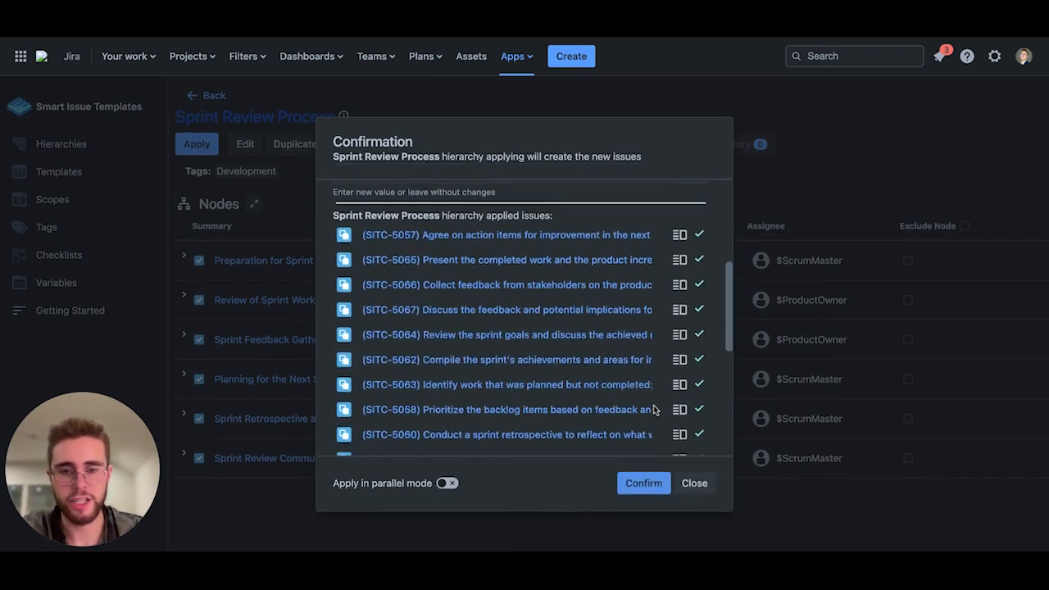
pyautogui.scroll(-5, 654, 409)
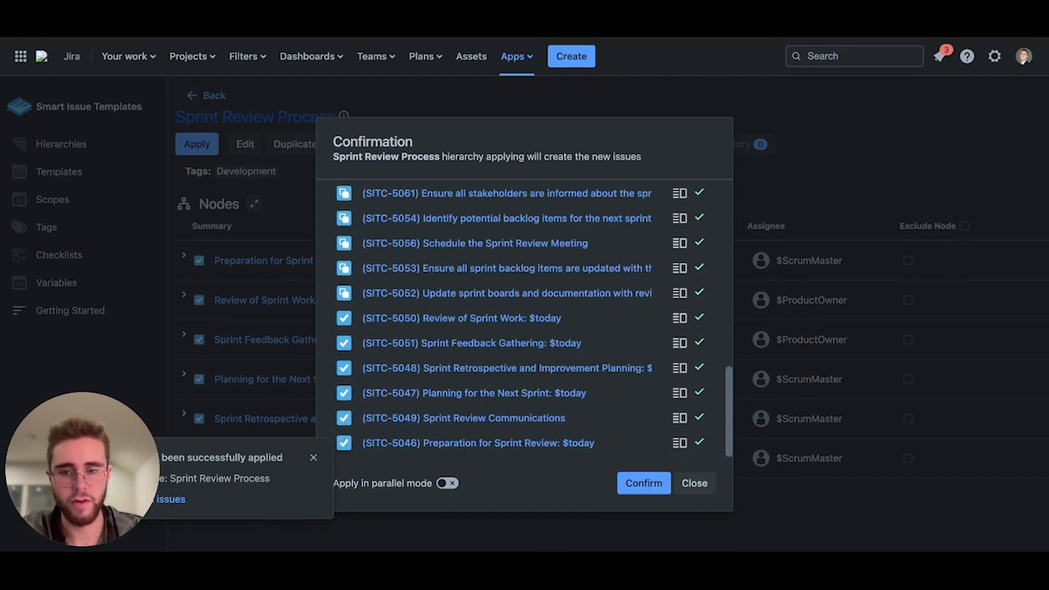
pyautogui.scroll(5, 643, 342)
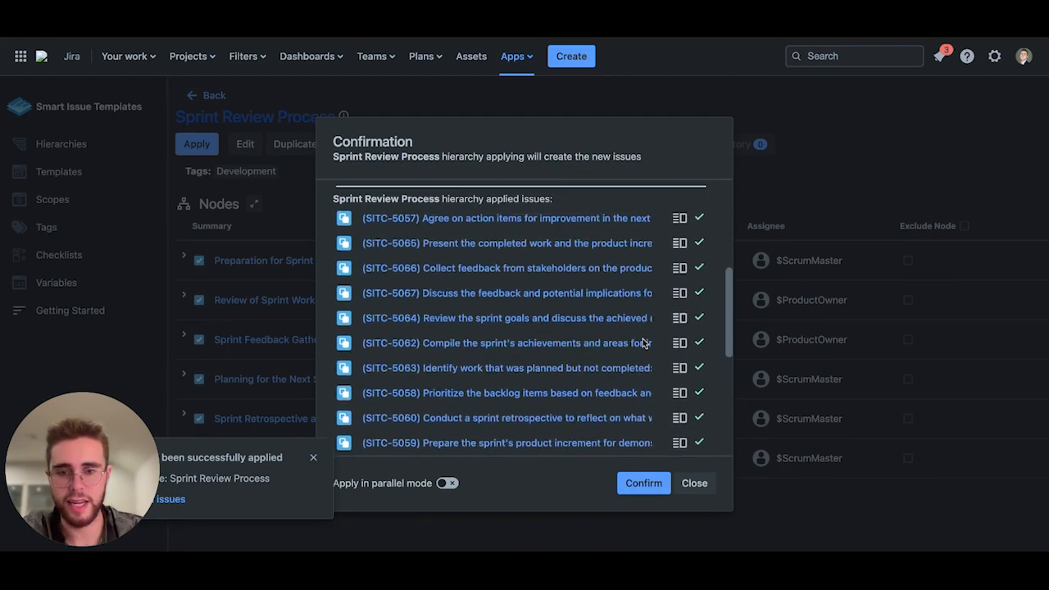
pyautogui.scroll(-2, 643, 343)
pyautogui.scroll(-3, 642, 342)
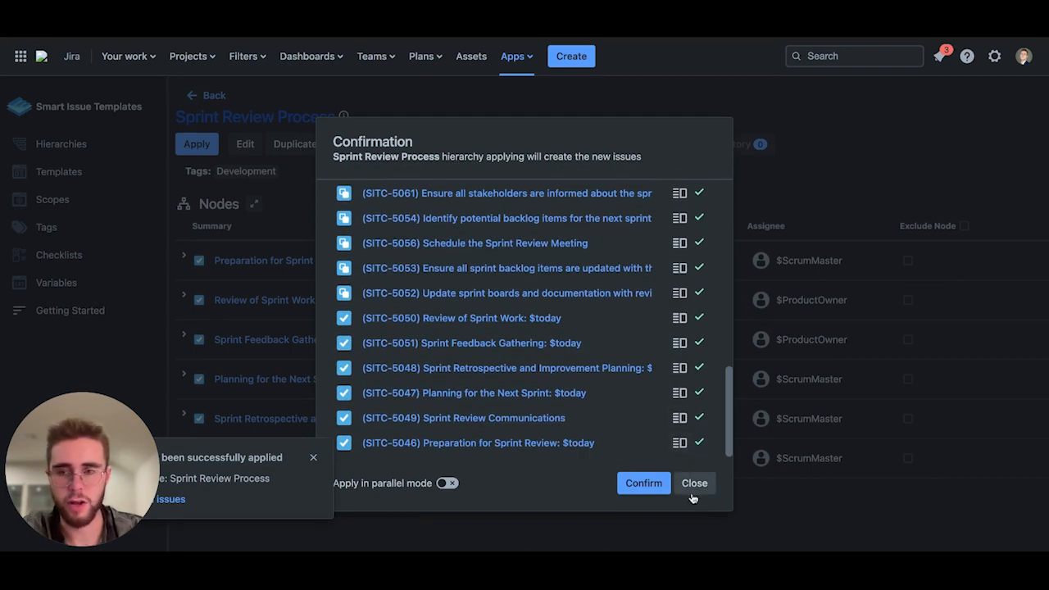
# Step: Open the Sprint Review Process applied history and expand each parent issue to examine the created sub-issues
pyautogui.click(693, 490)
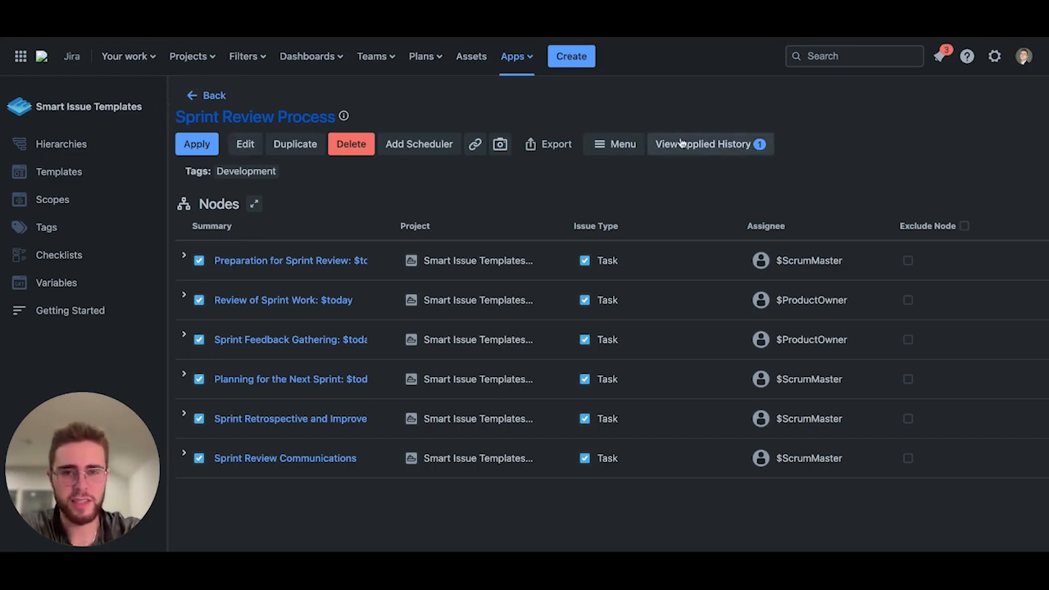
pyautogui.click(725, 151)
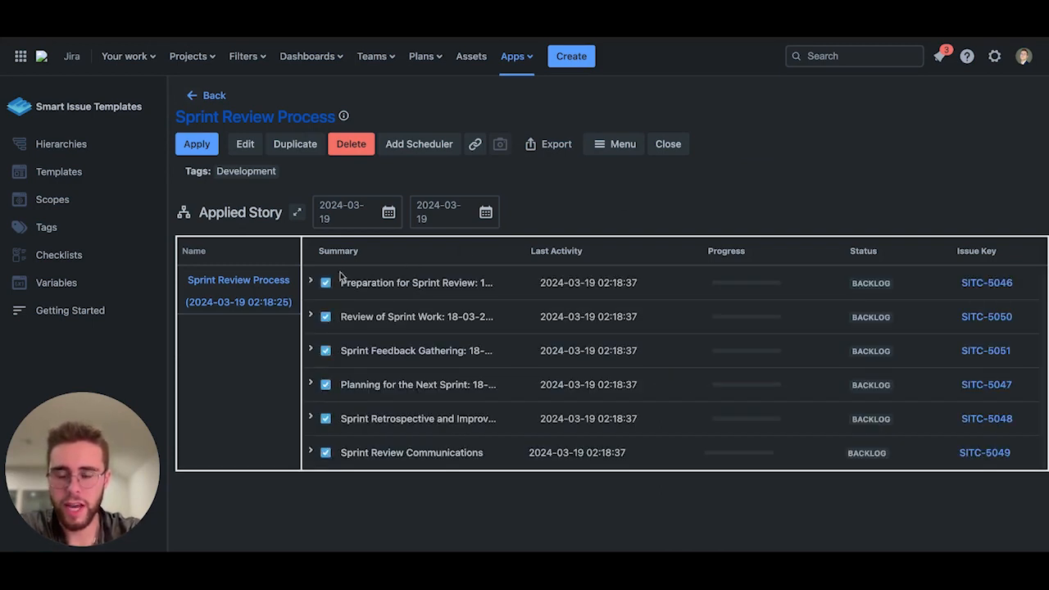
pyautogui.click(310, 281)
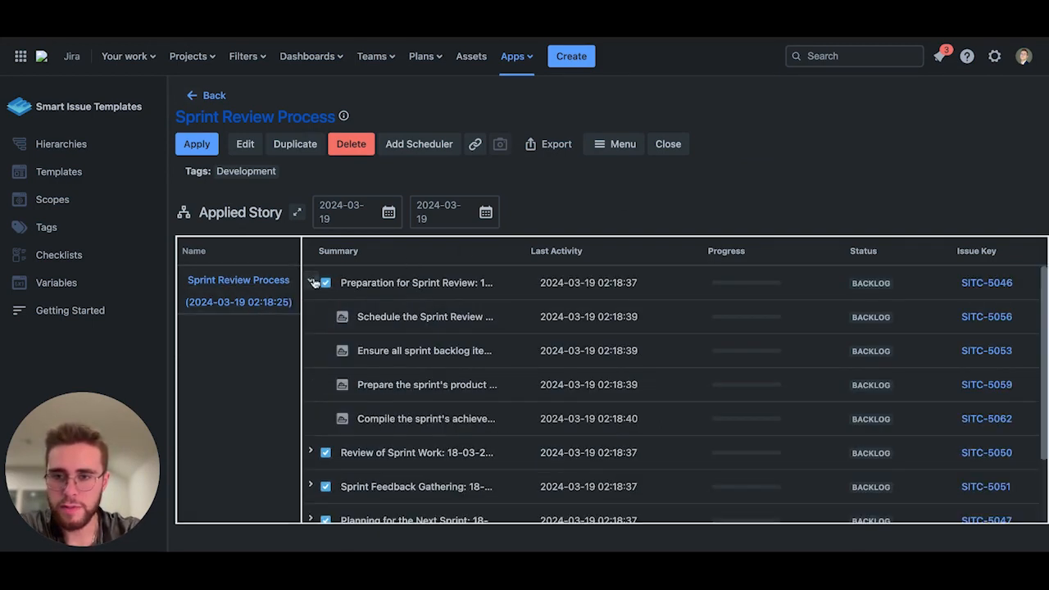
pyautogui.click(311, 452)
pyautogui.scroll(-3, 314, 456)
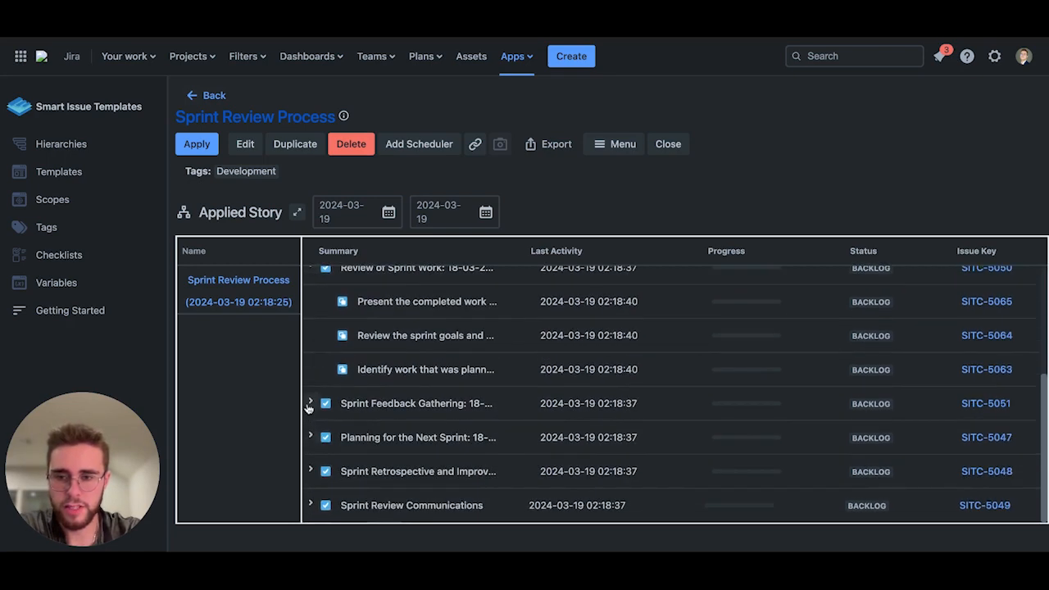
pyautogui.click(310, 403)
pyautogui.scroll(-2, 312, 410)
pyautogui.click(312, 468)
pyautogui.scroll(-2, 312, 475)
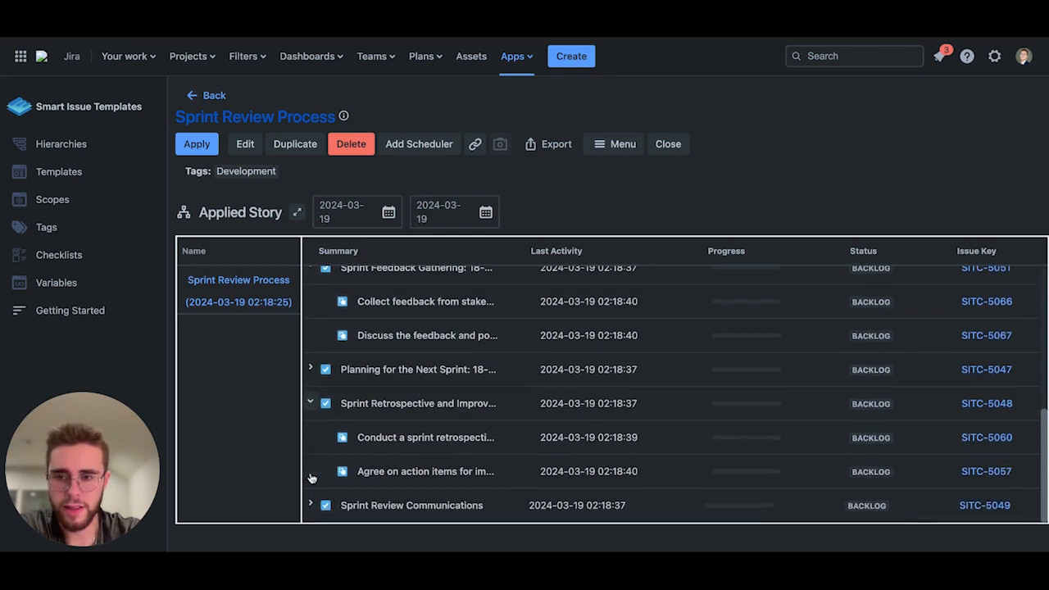
pyautogui.click(312, 506)
pyautogui.scroll(5, 336, 405)
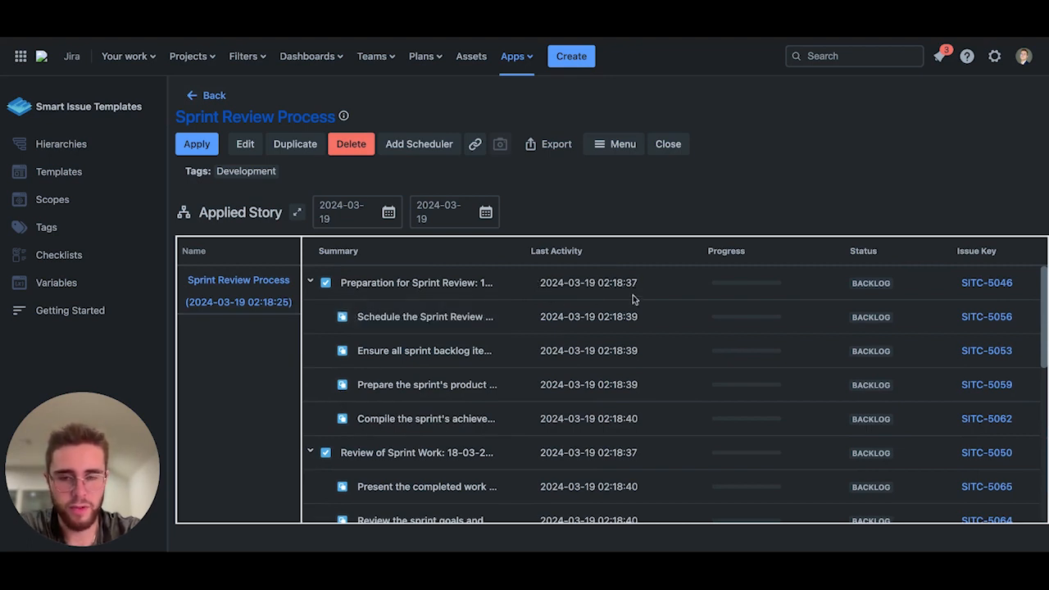
pyautogui.scroll(-1, 621, 350)
pyautogui.scroll(1, 621, 350)
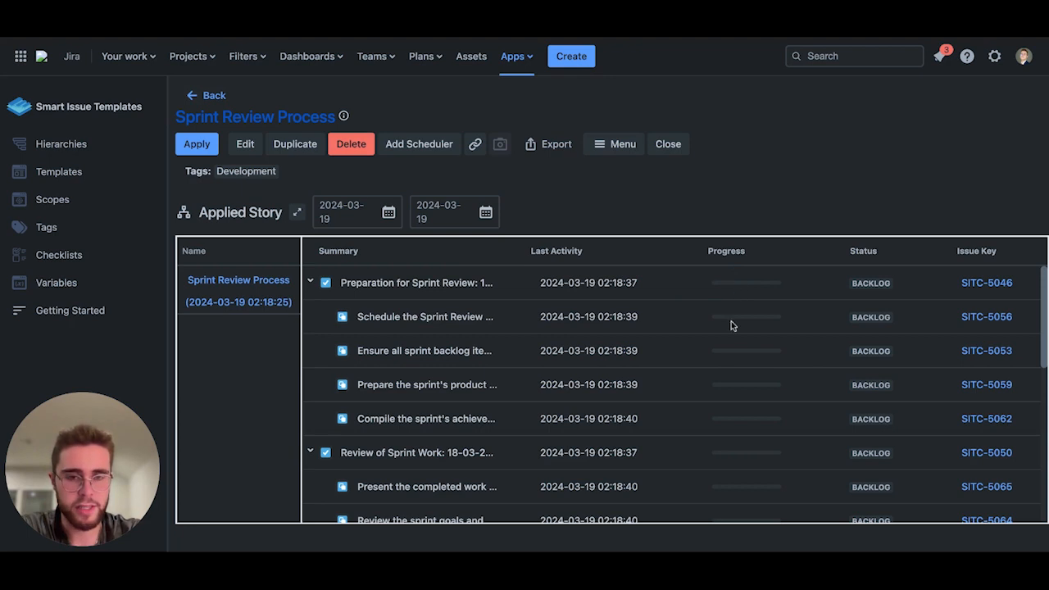
pyautogui.scroll(-2, 724, 406)
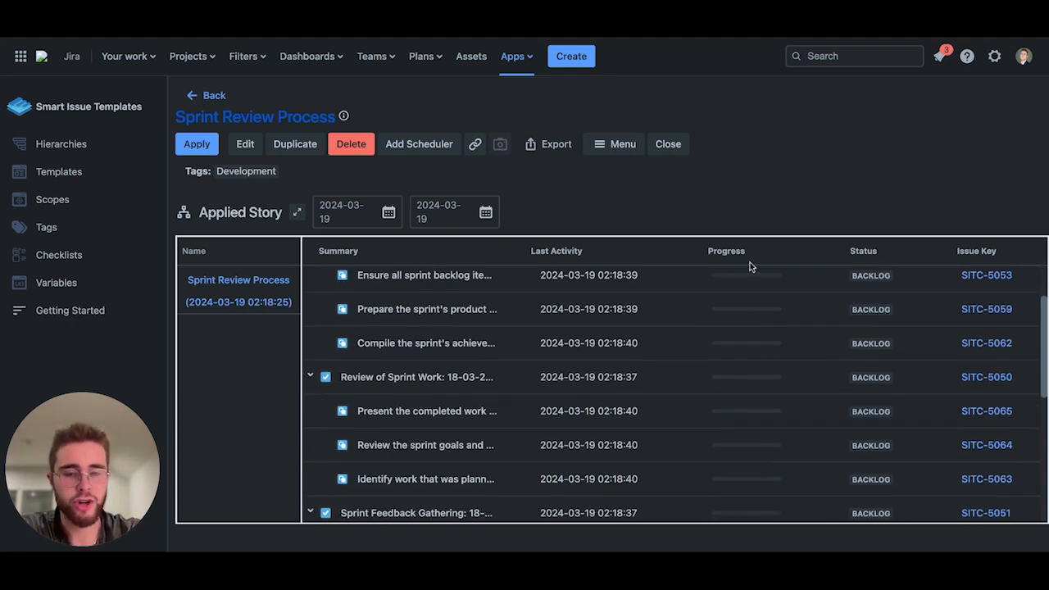
pyautogui.scroll(3, 748, 309)
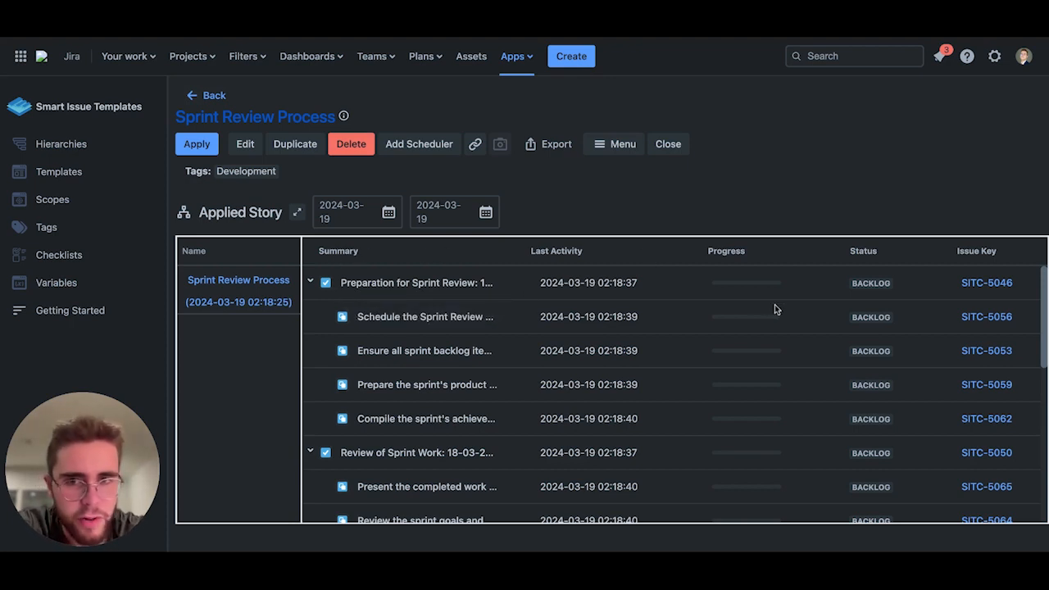
pyautogui.scroll(-3, 681, 376)
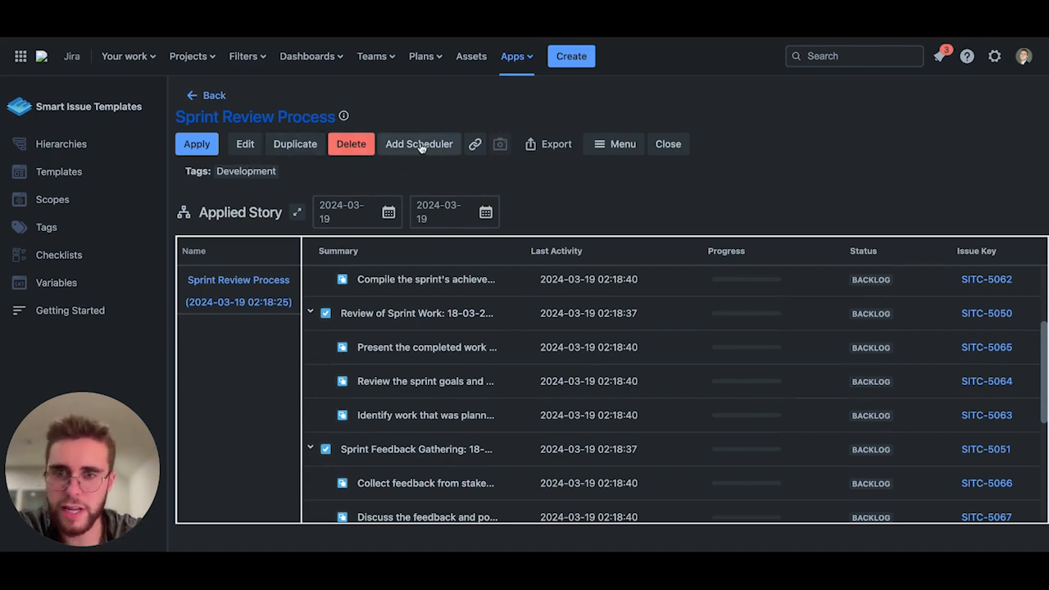
# Step: Fill in a weekly scheduler named Weekly for the hierarchy and cancel it without adding
pyautogui.click(419, 144)
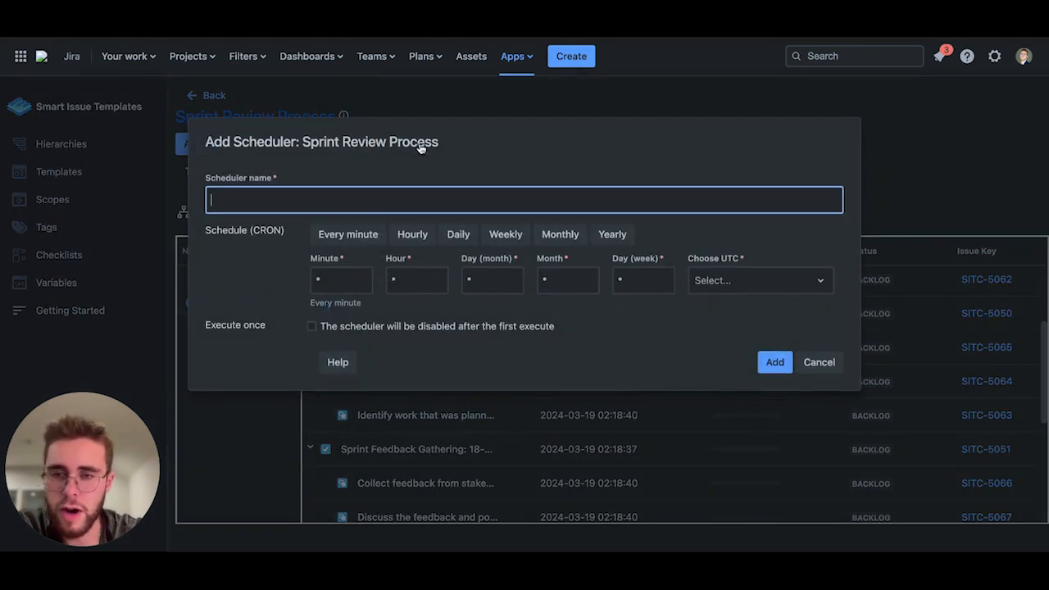
pyautogui.click(503, 236)
pyautogui.click(719, 285)
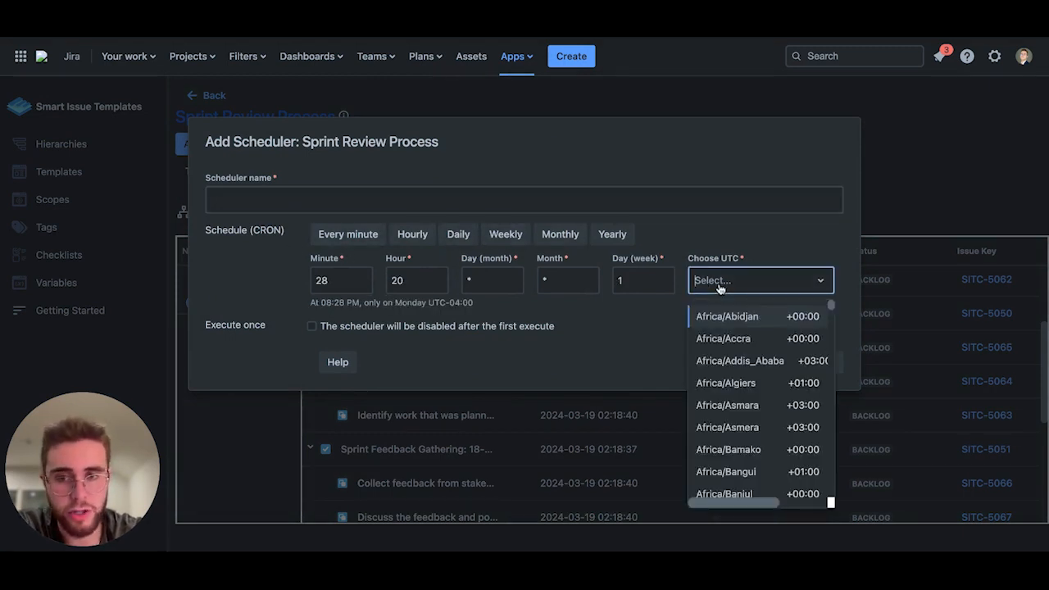
pyautogui.click(529, 384)
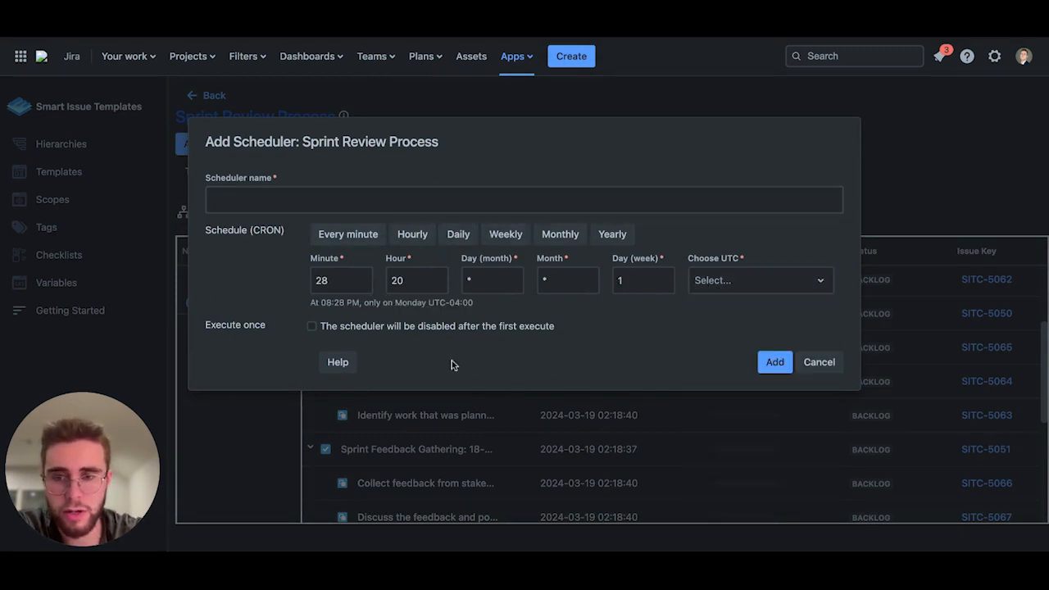
pyautogui.click(296, 200)
pyautogui.write('Weekly')
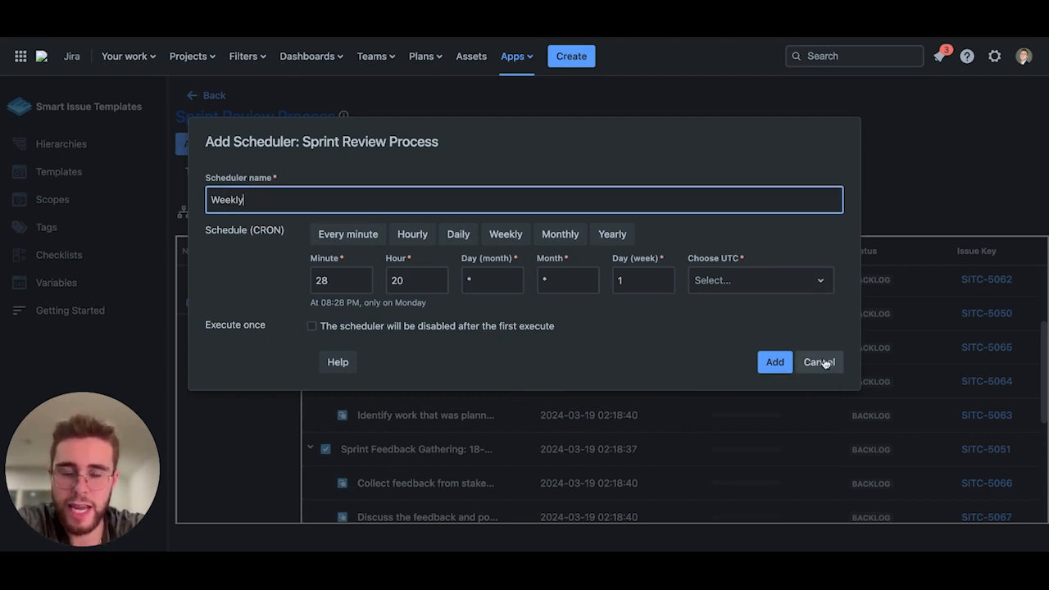
pyautogui.press('Escape')
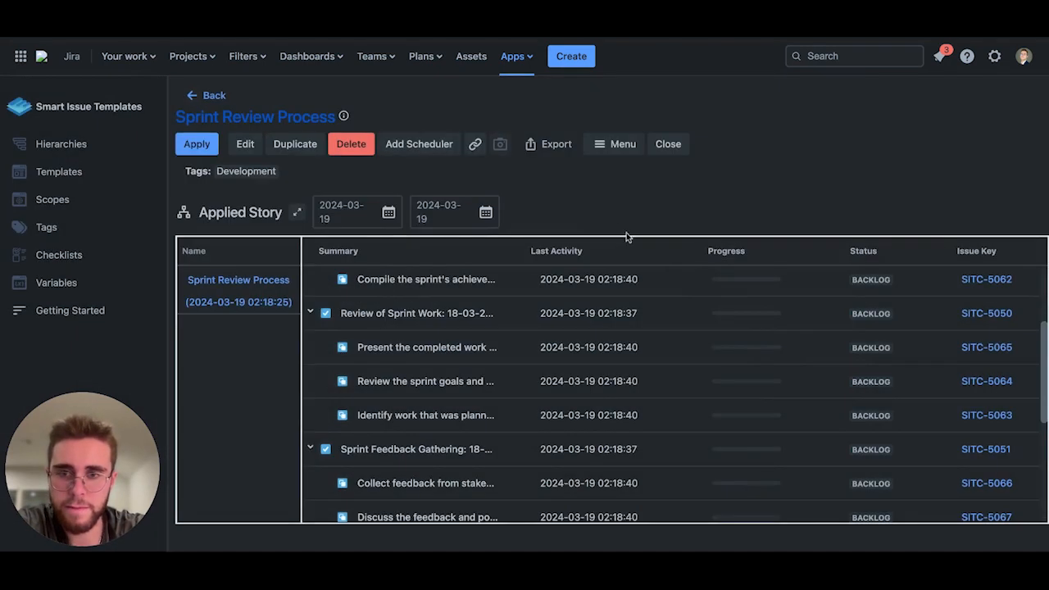
# Step: Copy the hierarchy's link and return to the Manage Hierarchies list
pyautogui.click(476, 144)
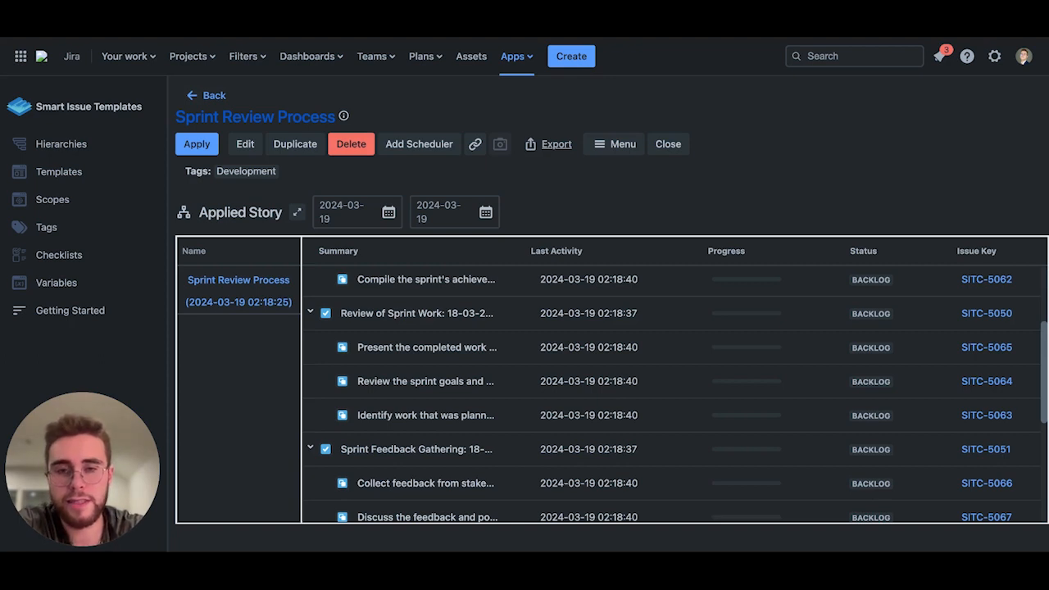
pyautogui.click(606, 145)
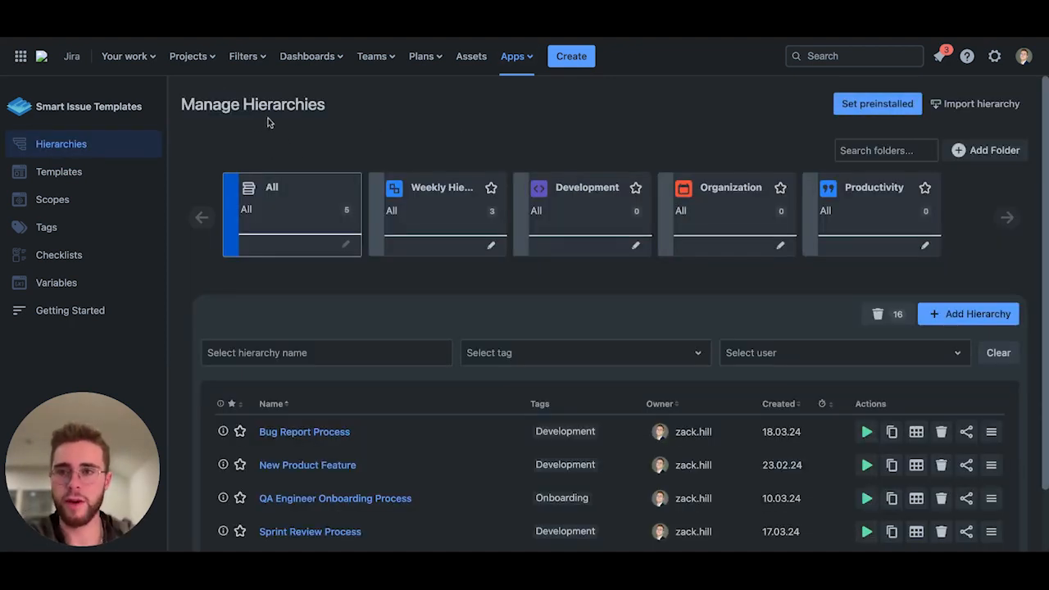
pyautogui.scroll(-2, 367, 273)
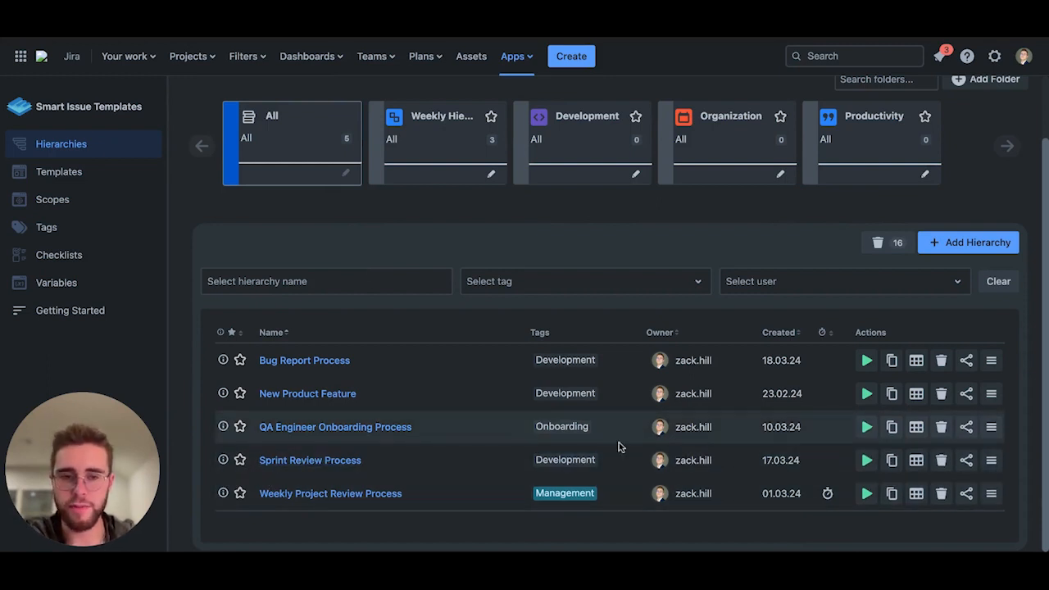
# Step: Share the Sprint Review Process hierarchy with one user with View permission and another with Edit, Apply and View, and save
pyautogui.click(967, 461)
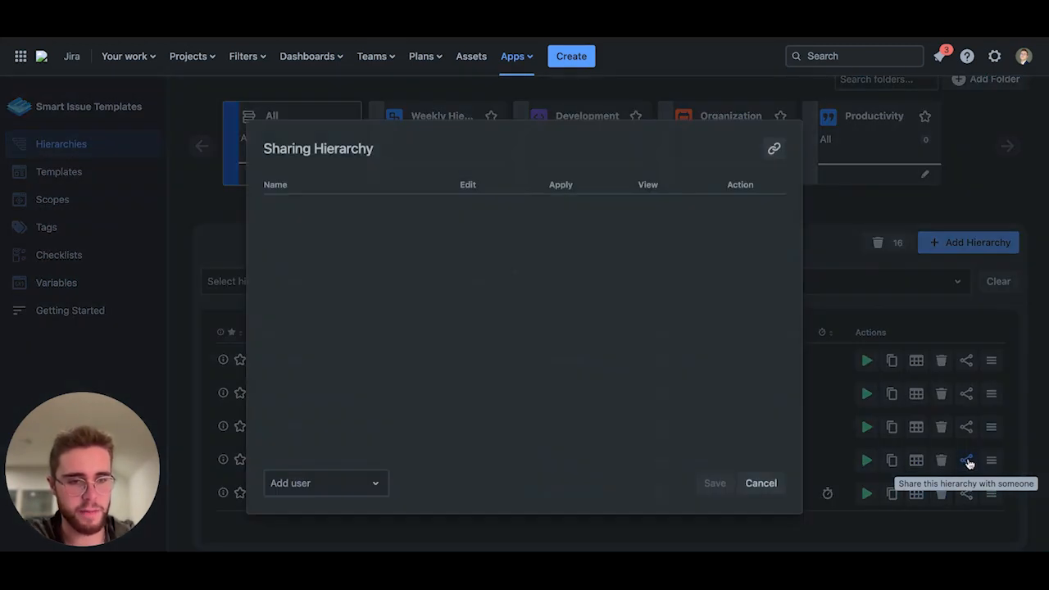
pyautogui.click(368, 478)
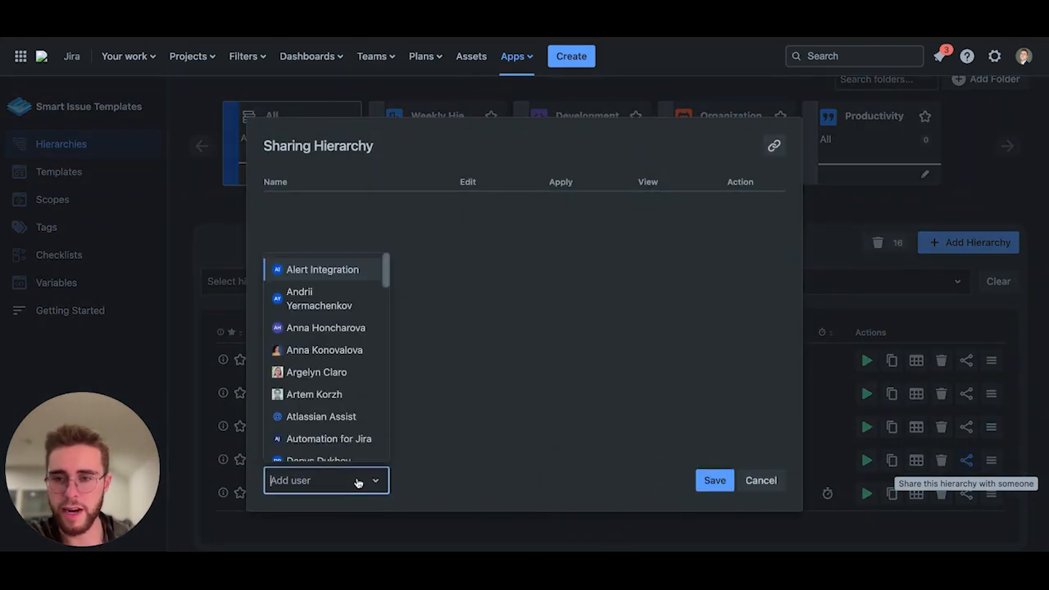
pyautogui.click(336, 358)
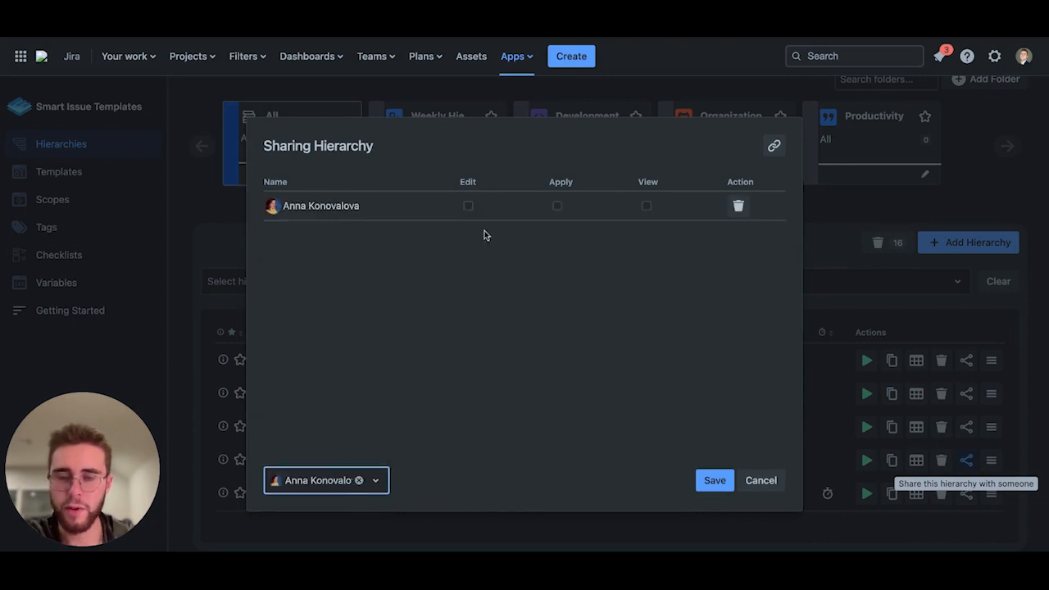
pyautogui.click(468, 207)
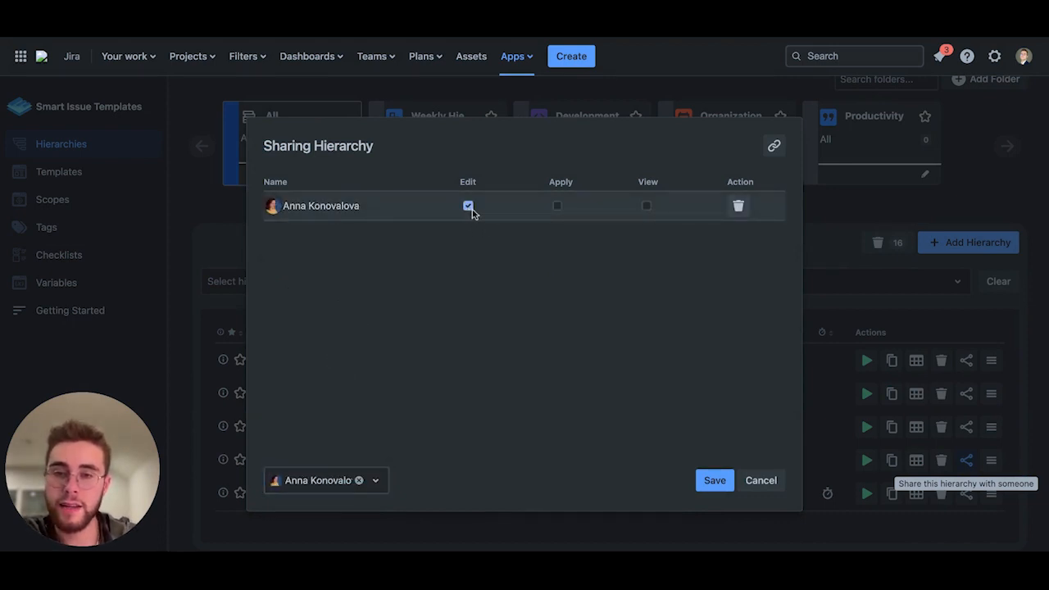
pyautogui.click(468, 206)
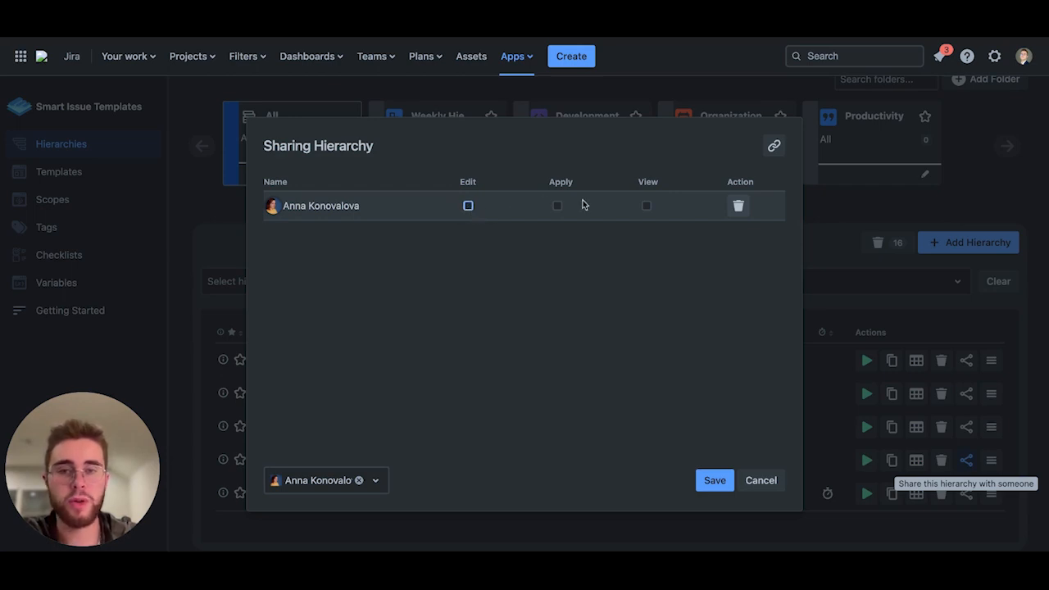
pyautogui.click(646, 206)
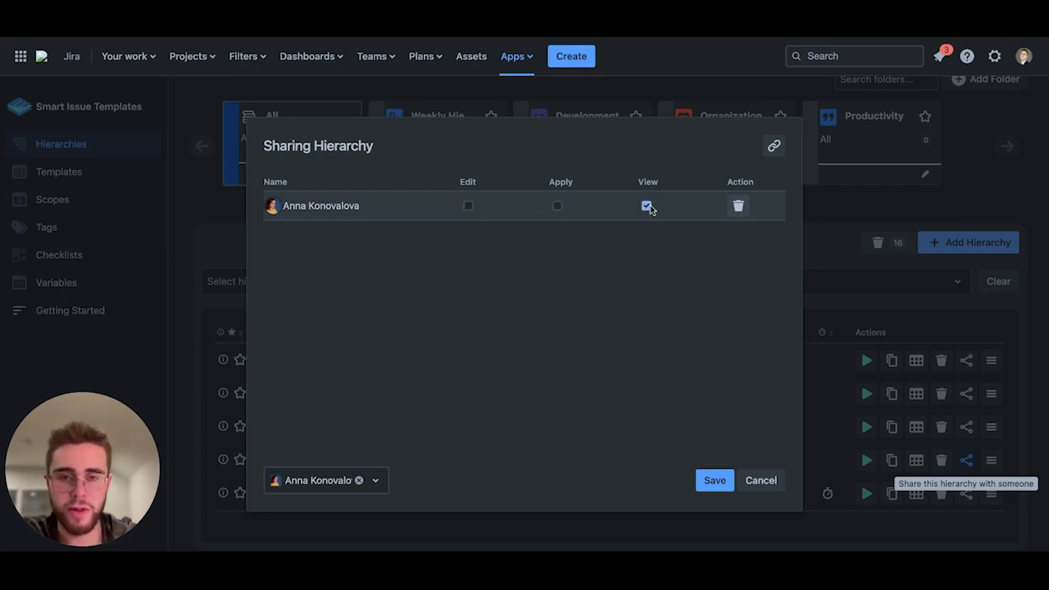
pyautogui.click(383, 483)
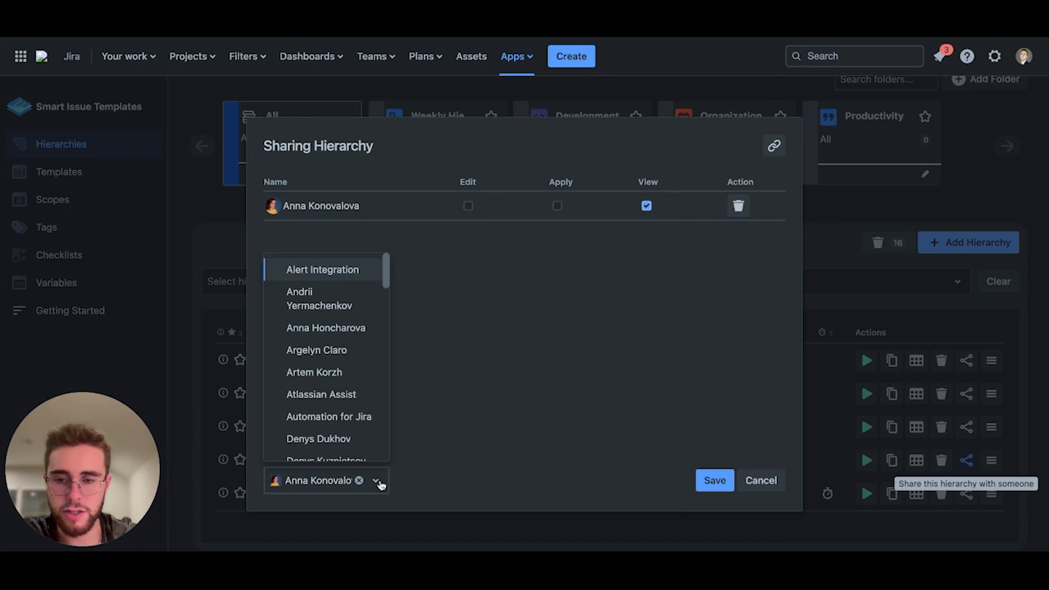
pyautogui.click(358, 438)
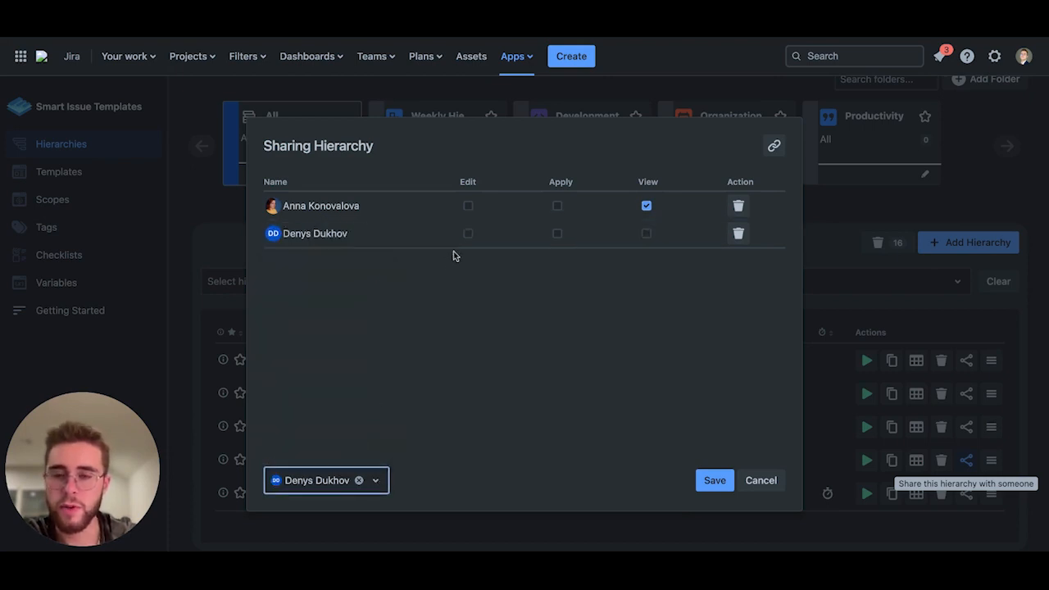
pyautogui.click(468, 234)
pyautogui.click(558, 233)
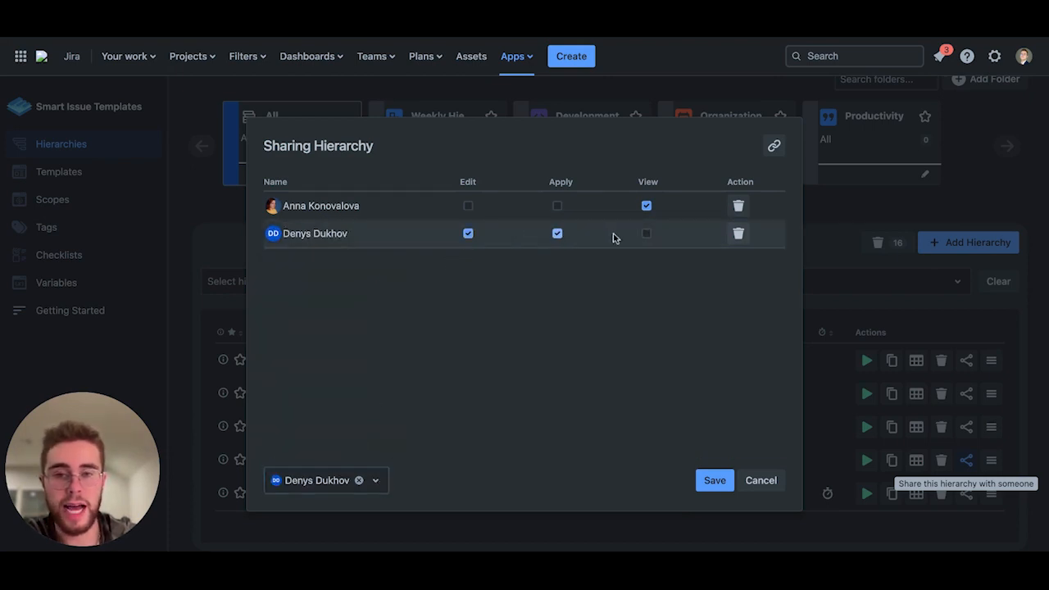
pyautogui.click(647, 234)
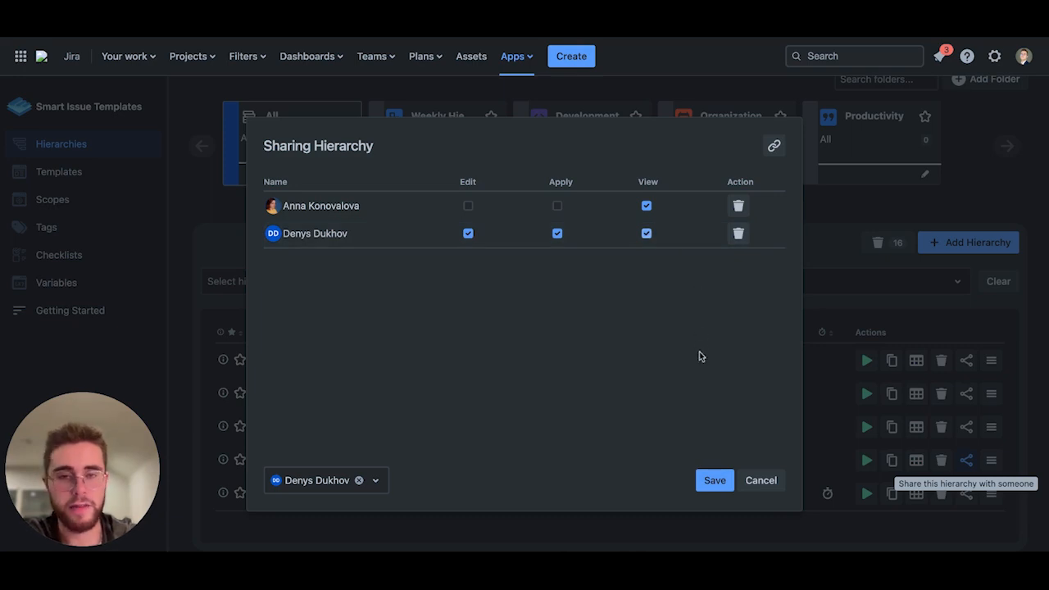
pyautogui.click(709, 481)
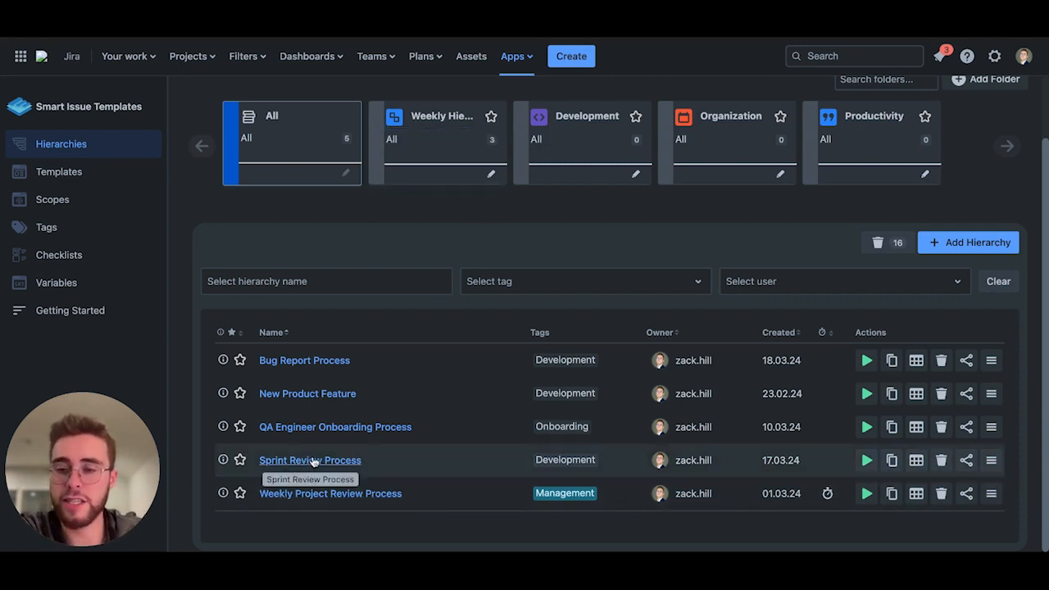
# Step: Reopen the Sprint Review Process sharing settings to check the permissions and close the dialog
pyautogui.click(960, 458)
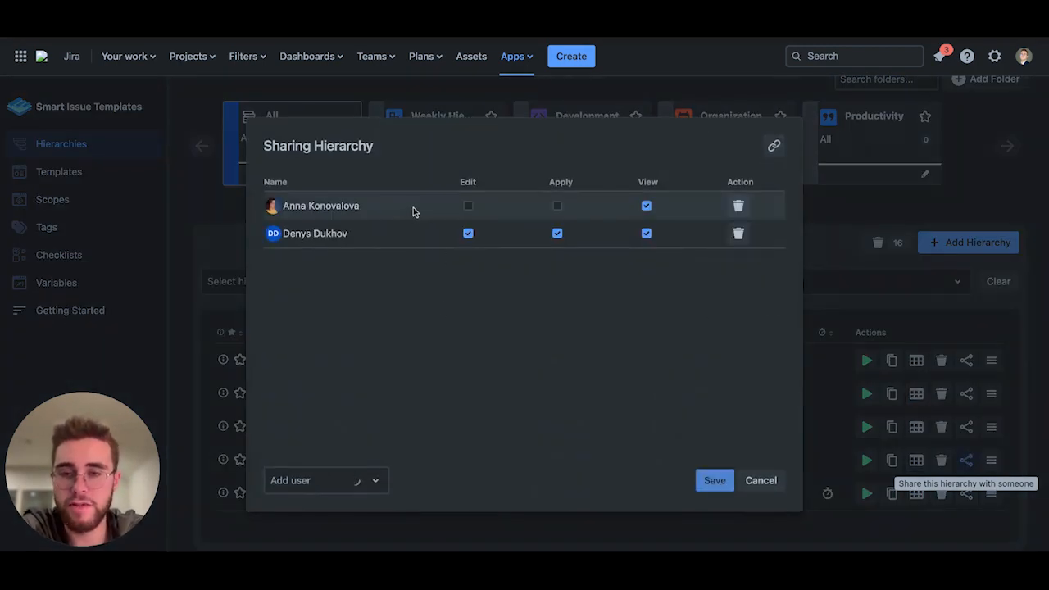
pyautogui.click(759, 480)
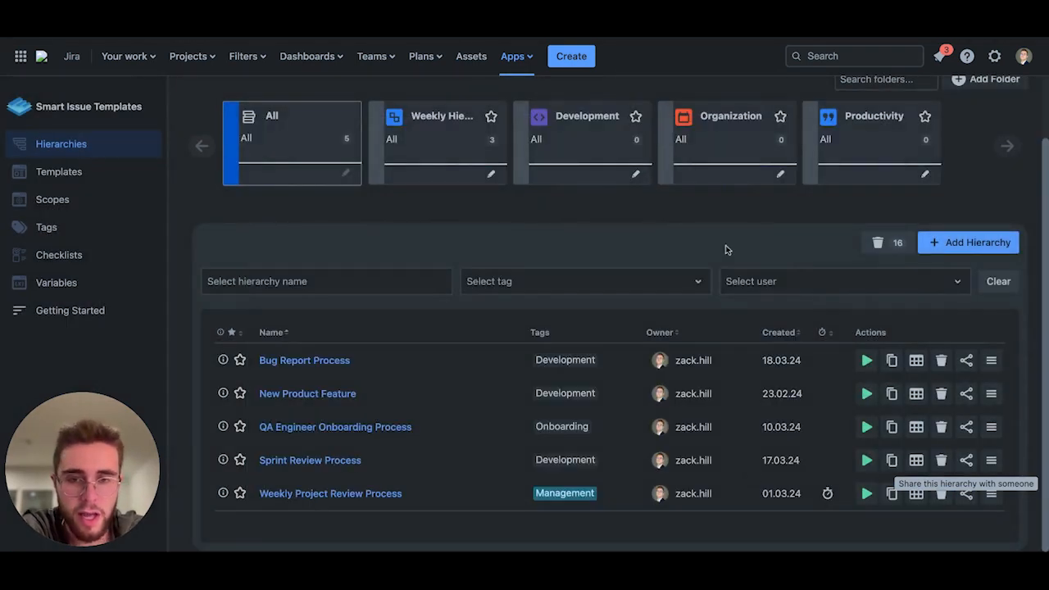